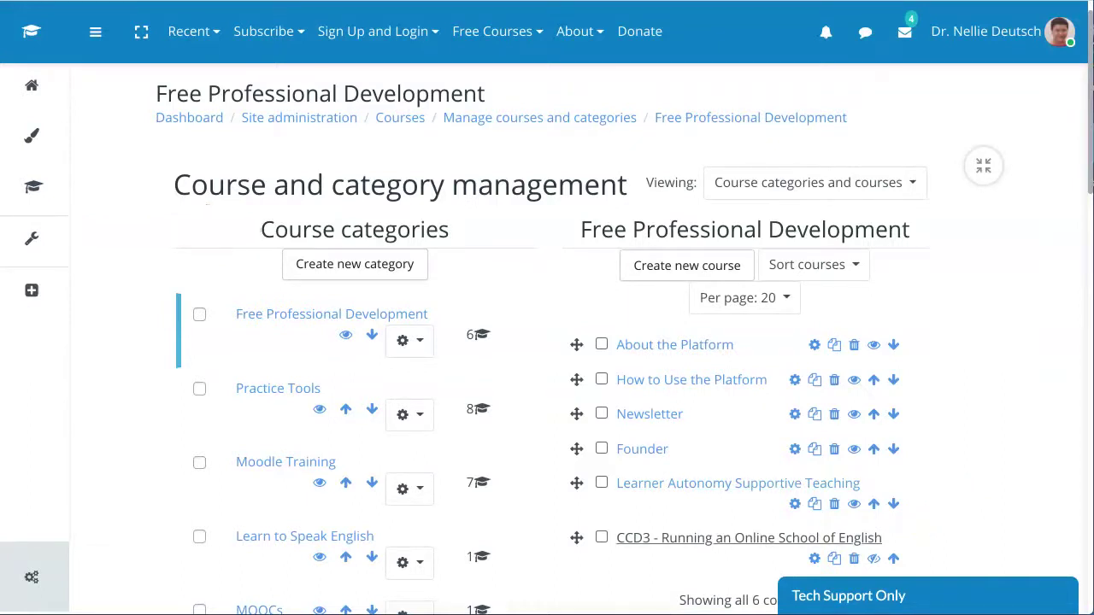
# - Try to delete the course CCD3 - Running an Online School of English and return to the category's management page
pyautogui.scroll(-1, 748, 534)
pyautogui.scroll(-2, 749, 529)
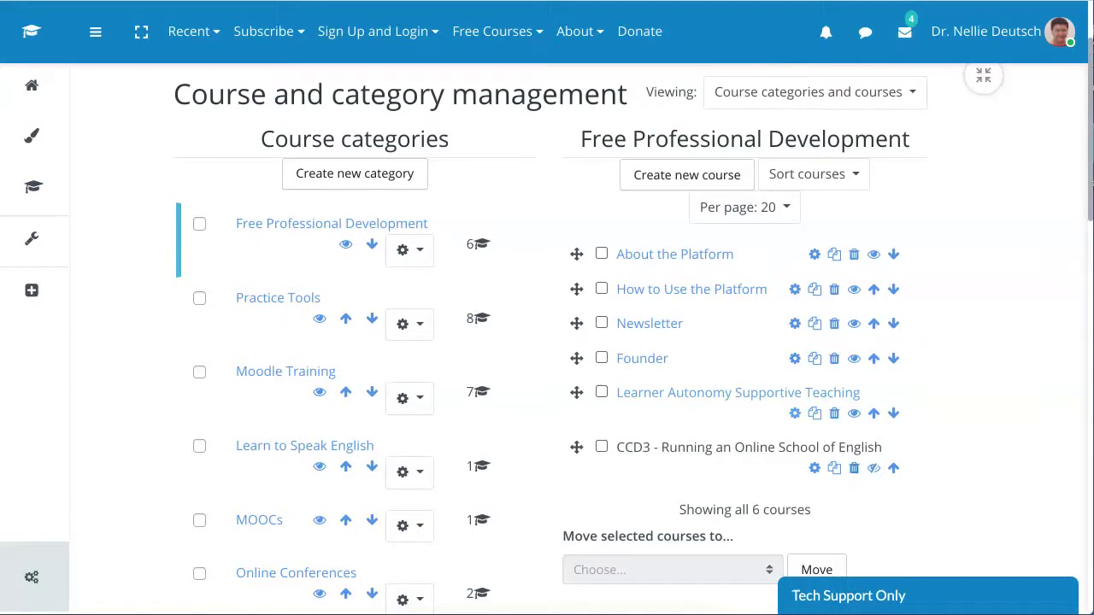
pyautogui.click(853, 468)
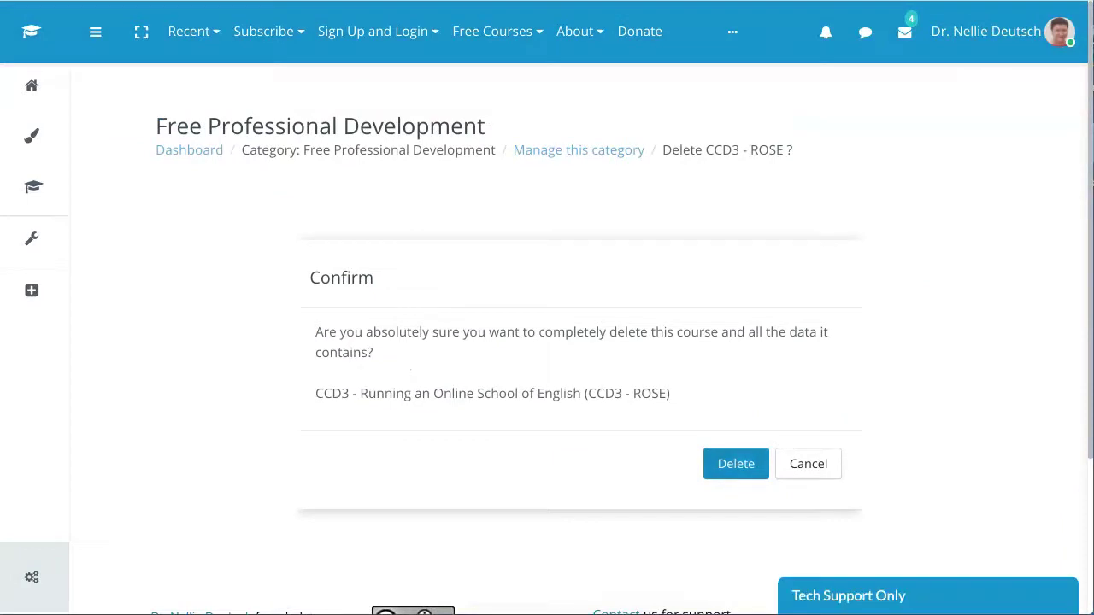
pyautogui.click(736, 463)
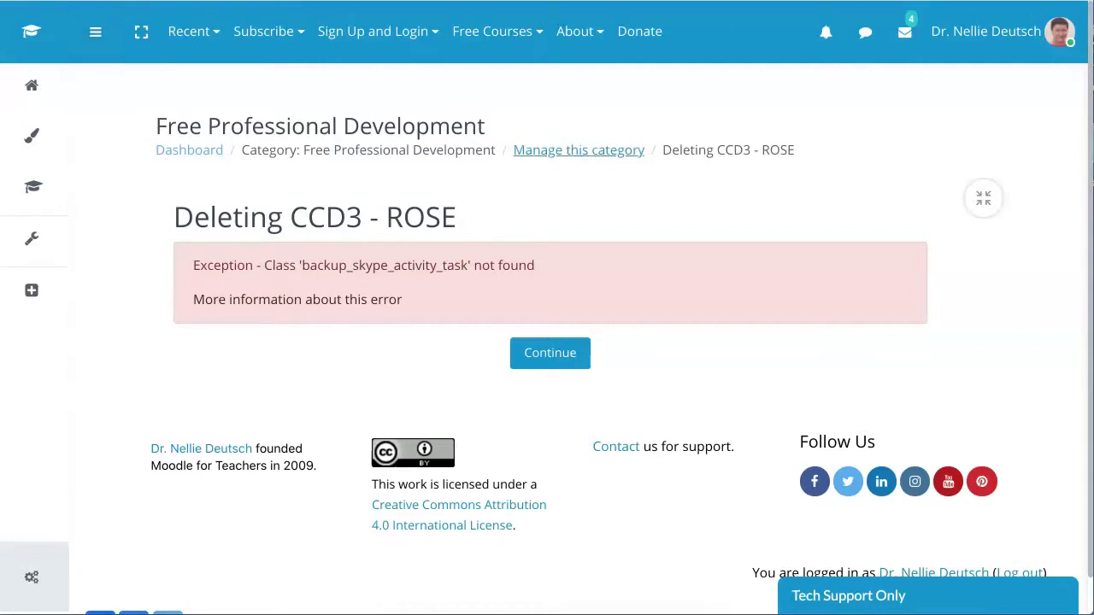
pyautogui.click(578, 149)
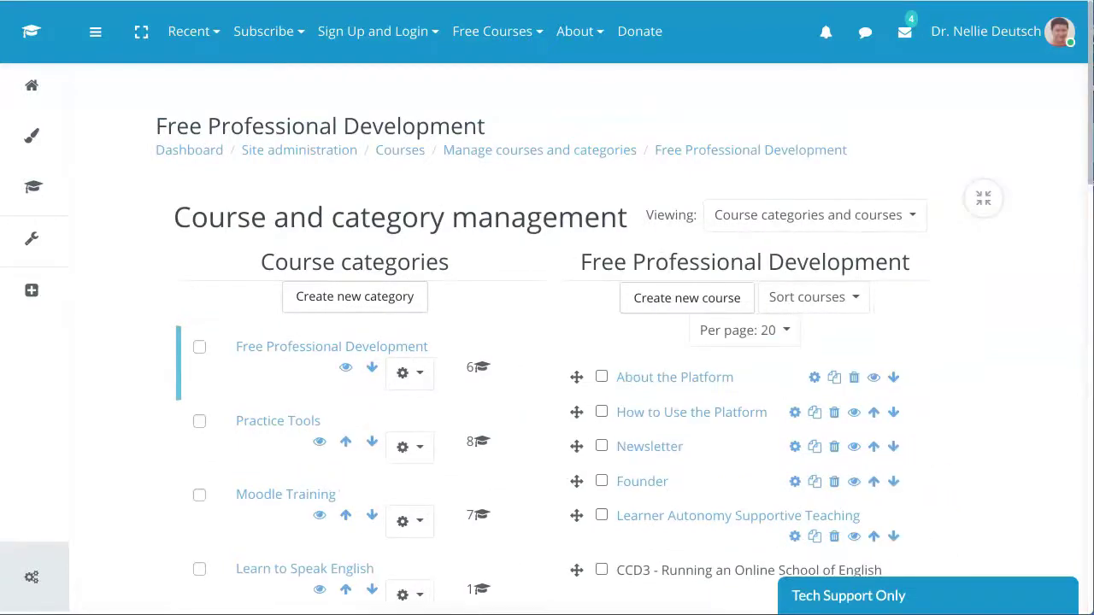
# - Open the CCD3 - Running an Online School of English course and go to its Reset course page
pyautogui.scroll(-3, 744, 427)
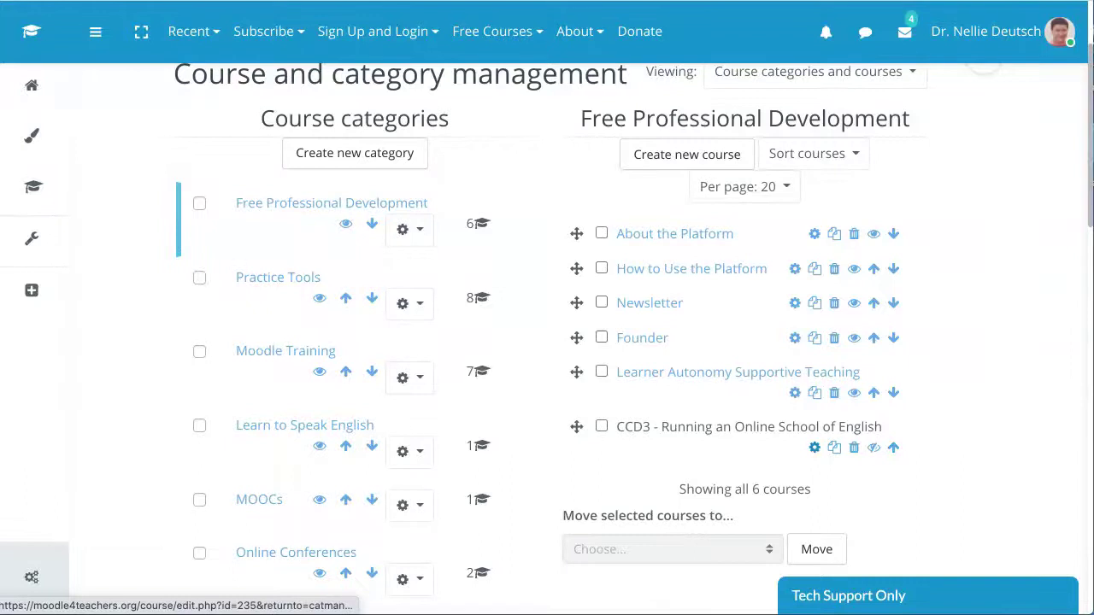
pyautogui.click(815, 447)
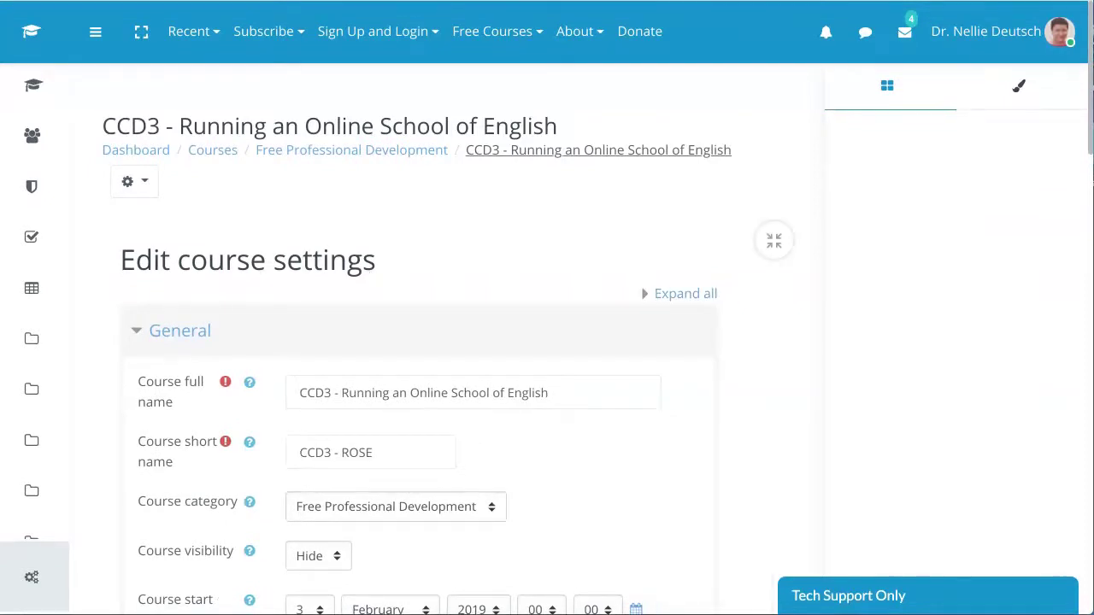
pyautogui.click(598, 150)
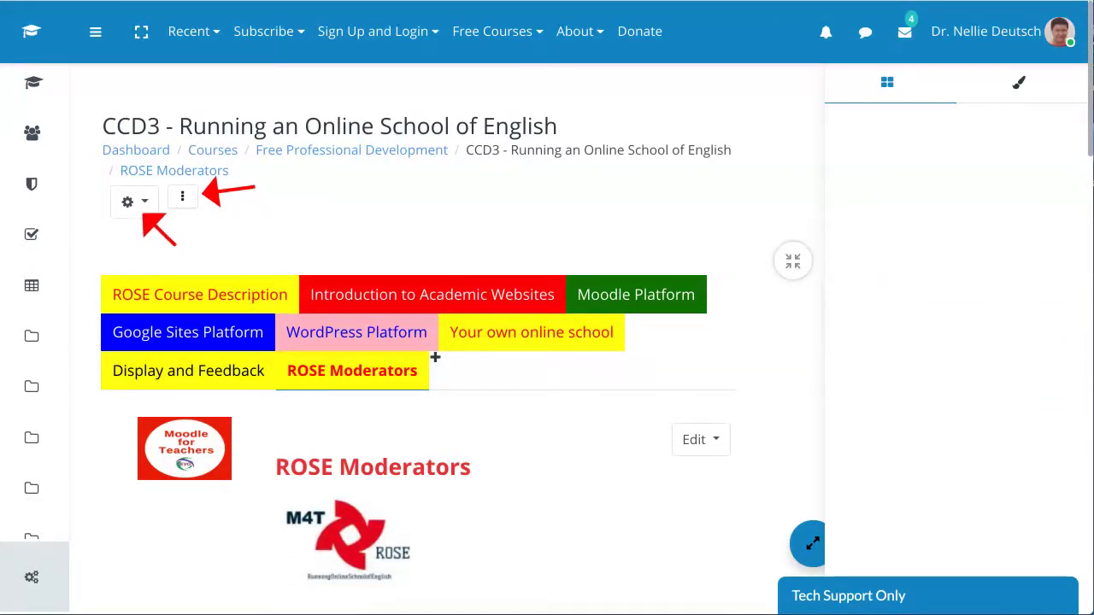
pyautogui.click(32, 578)
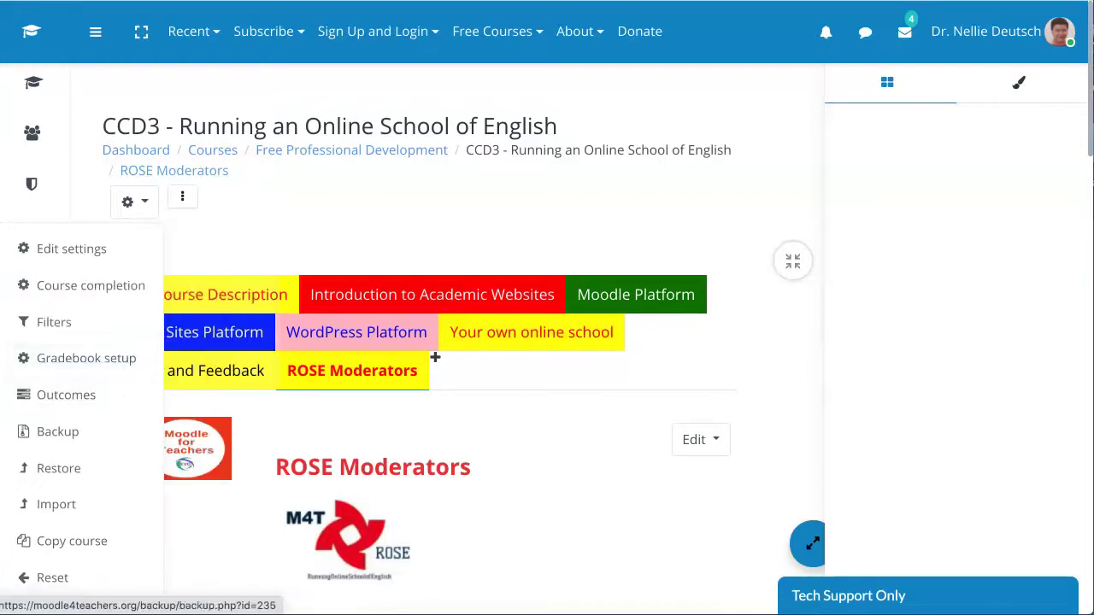
pyautogui.scroll(-2, 77, 459)
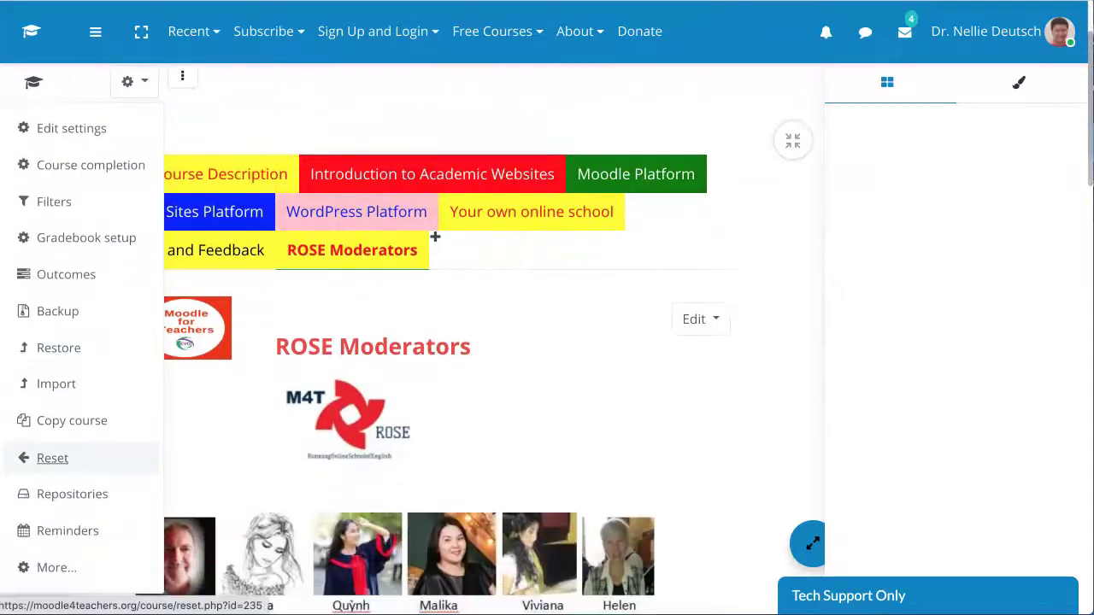
pyautogui.click(52, 458)
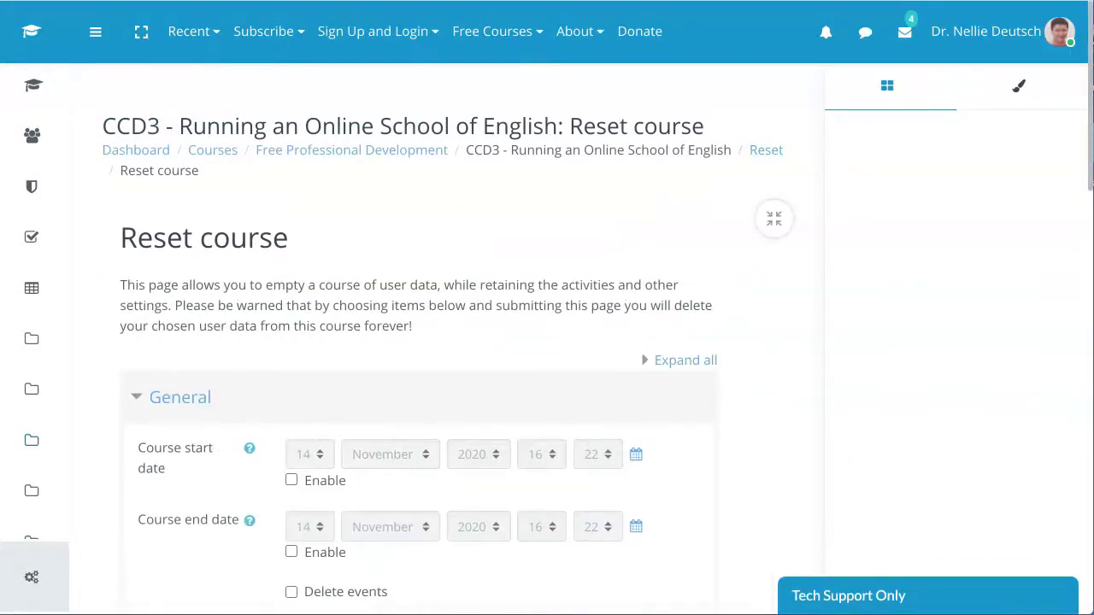
# - Choose to delete events, all notes, all comments, completion data, blog associations and competency ratings in the General reset options
pyautogui.scroll(-1, 419, 359)
pyautogui.scroll(-2, 419, 342)
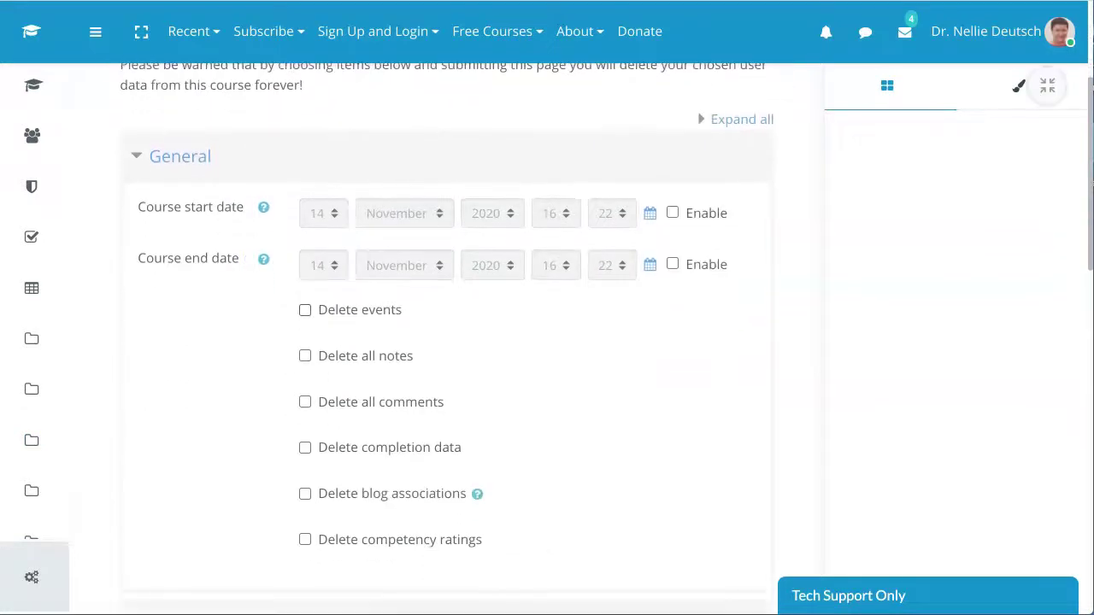
pyautogui.click(305, 310)
pyautogui.click(305, 356)
pyautogui.click(305, 402)
pyautogui.click(305, 447)
pyautogui.click(305, 540)
pyautogui.scroll(-3, 305, 540)
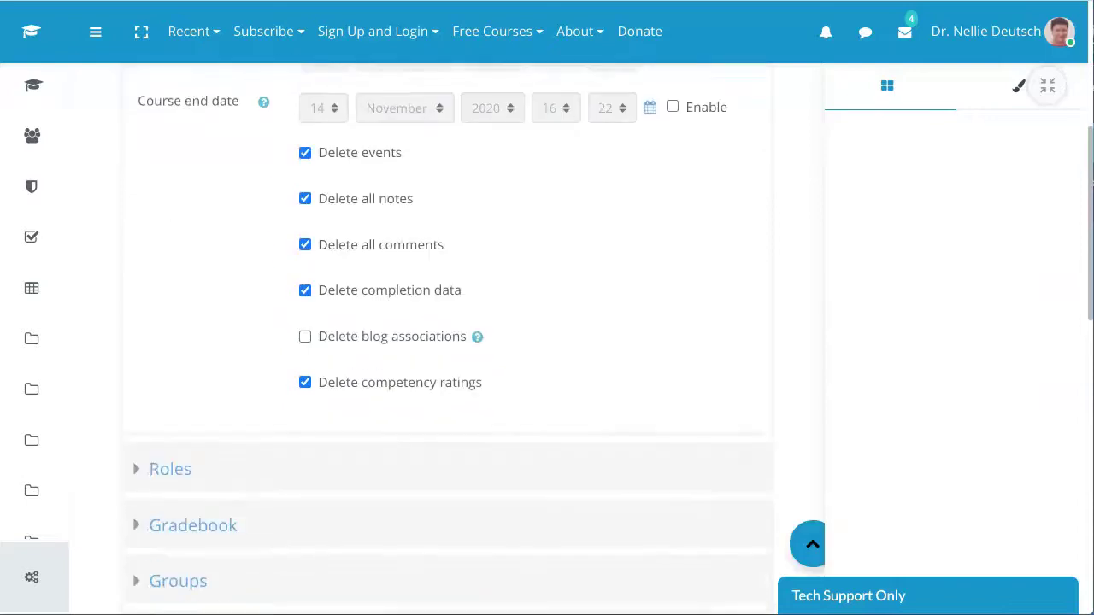
pyautogui.click(305, 246)
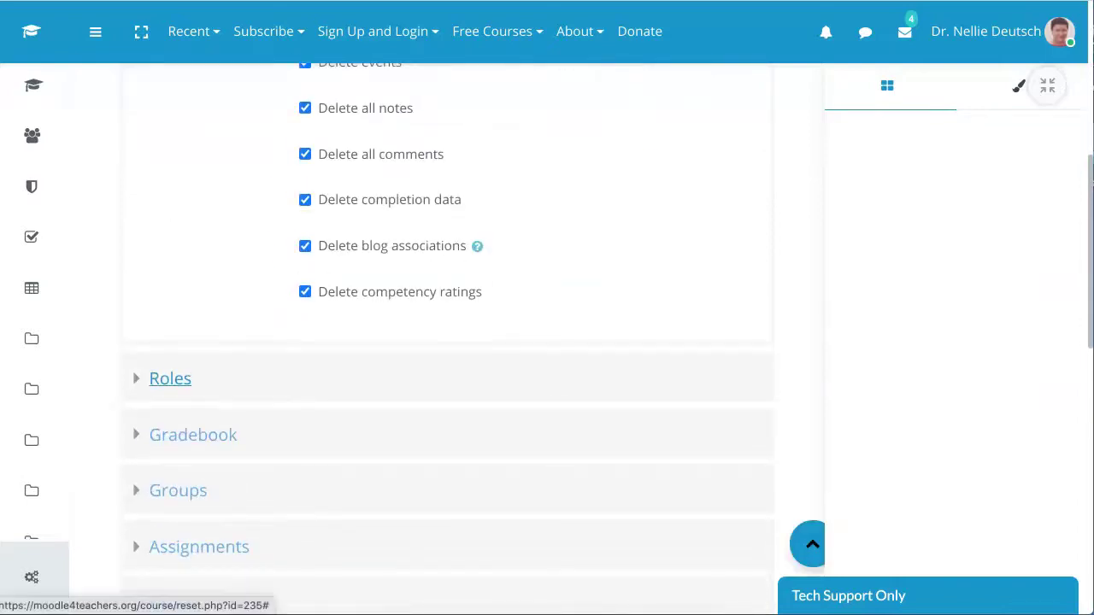
# - Choose to delete all local role assignments and all overrides in course under the Roles reset options
pyautogui.click(170, 379)
pyautogui.scroll(-1, 170, 379)
pyautogui.click(306, 441)
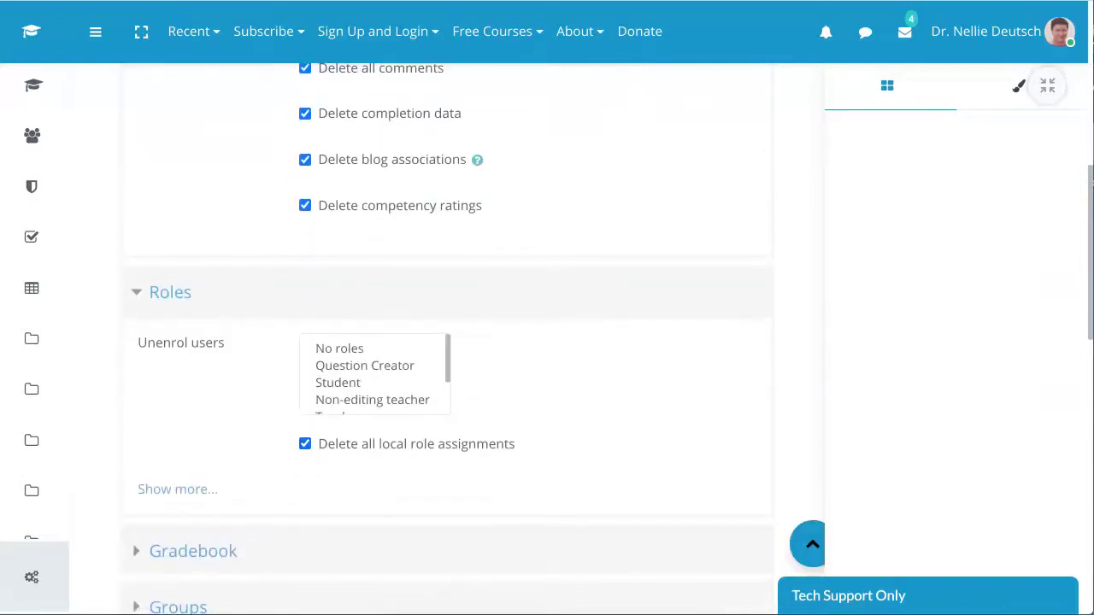
pyautogui.click(178, 486)
pyautogui.scroll(-1, 178, 487)
pyautogui.click(305, 303)
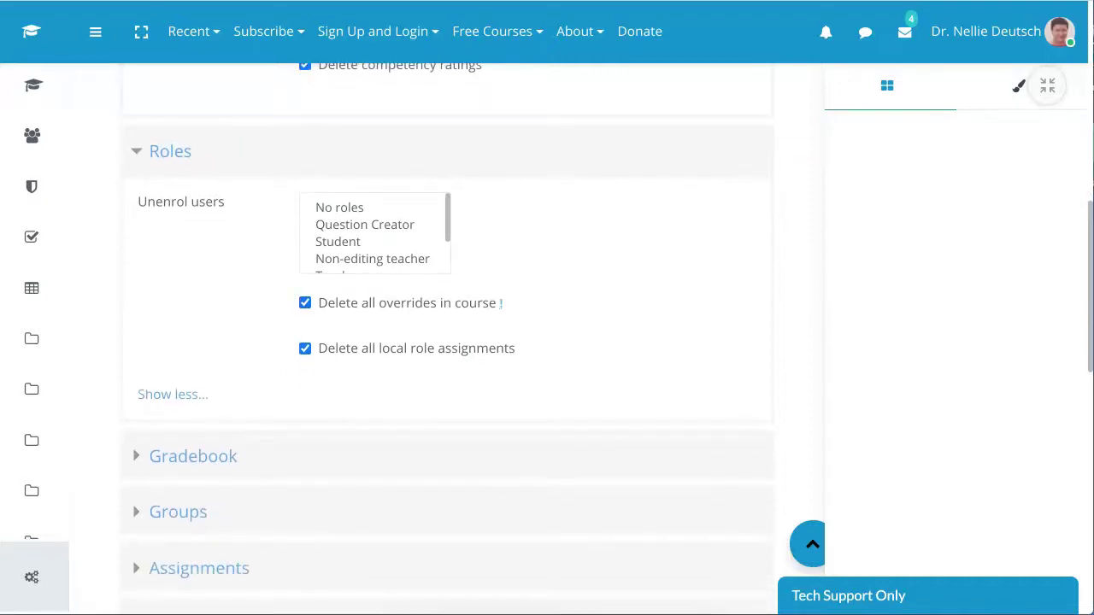
# - Include all gradebook items and categories and all issued certificates in the deletion, and run the course reset
pyautogui.click(193, 456)
pyautogui.scroll(-2, 194, 456)
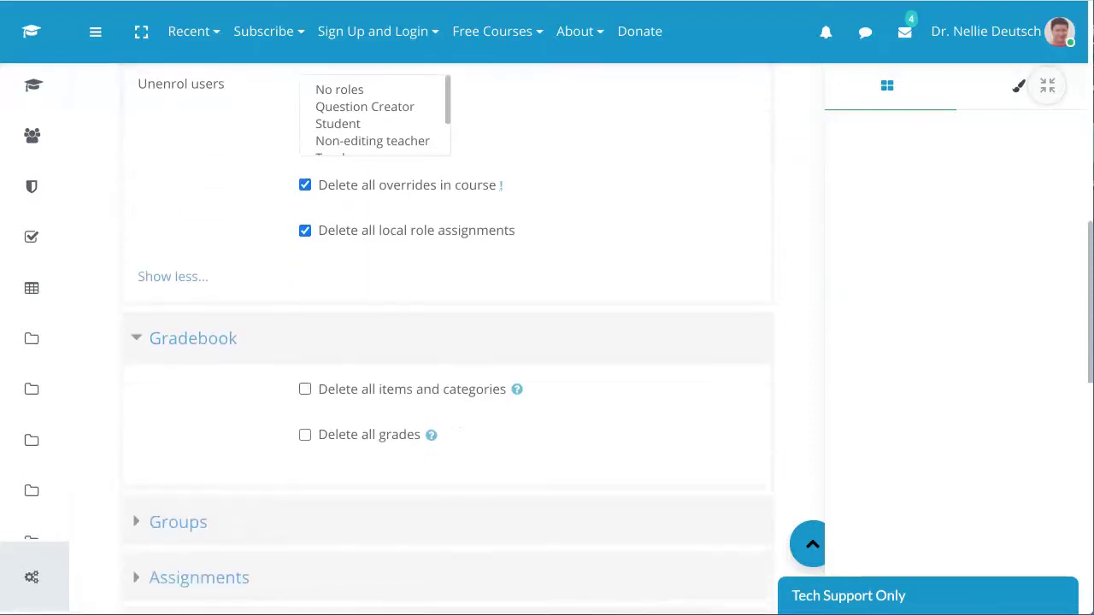
pyautogui.click(305, 389)
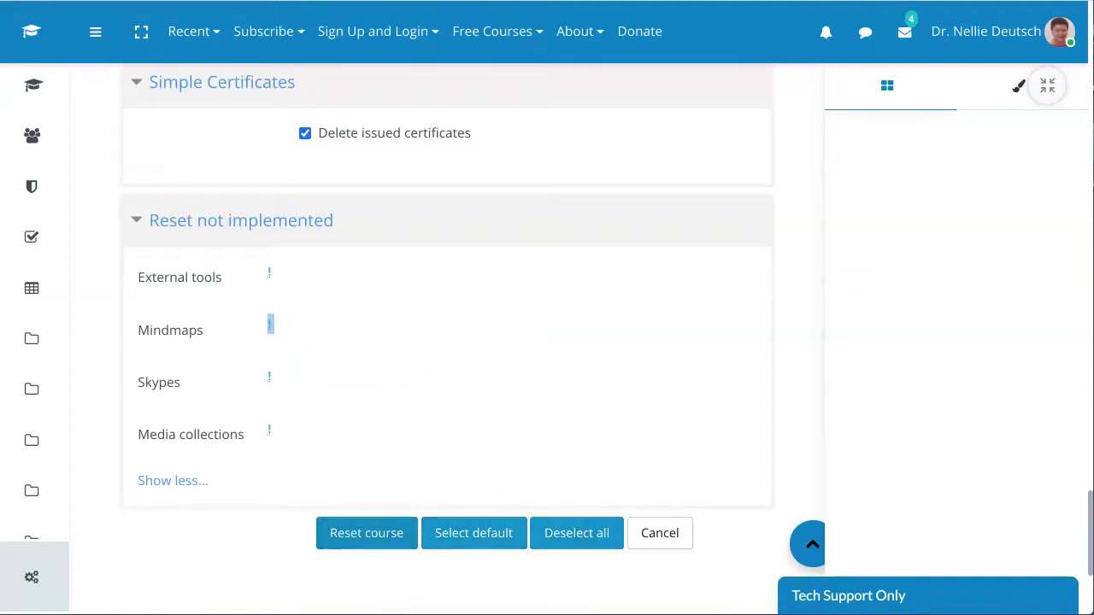
pyautogui.click(366, 533)
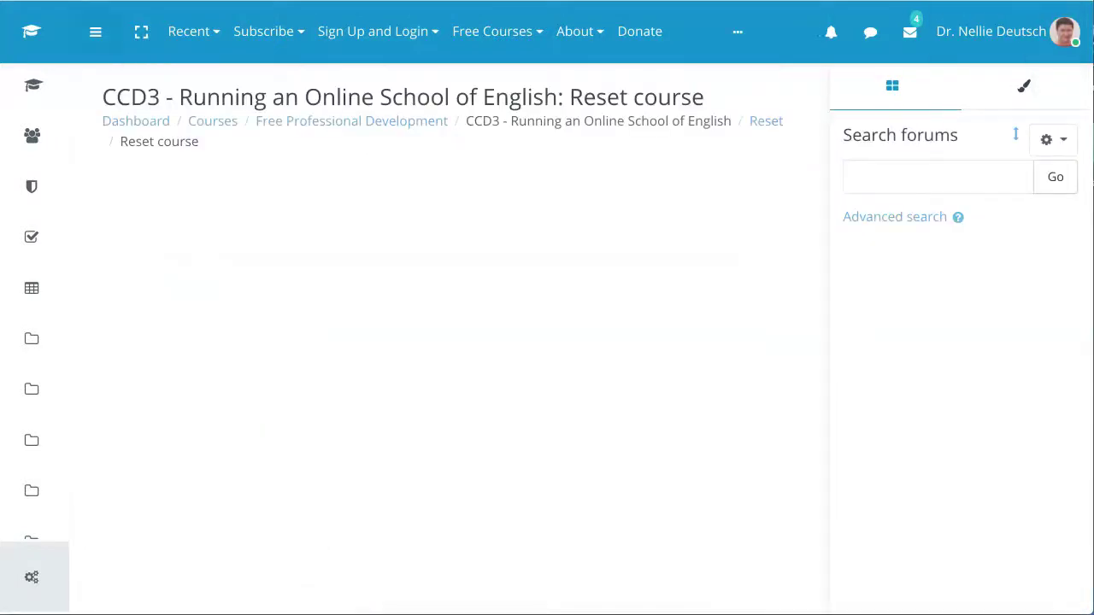
# - Review the reset status of each course component and return to the course page
pyautogui.scroll(-5, 445, 342)
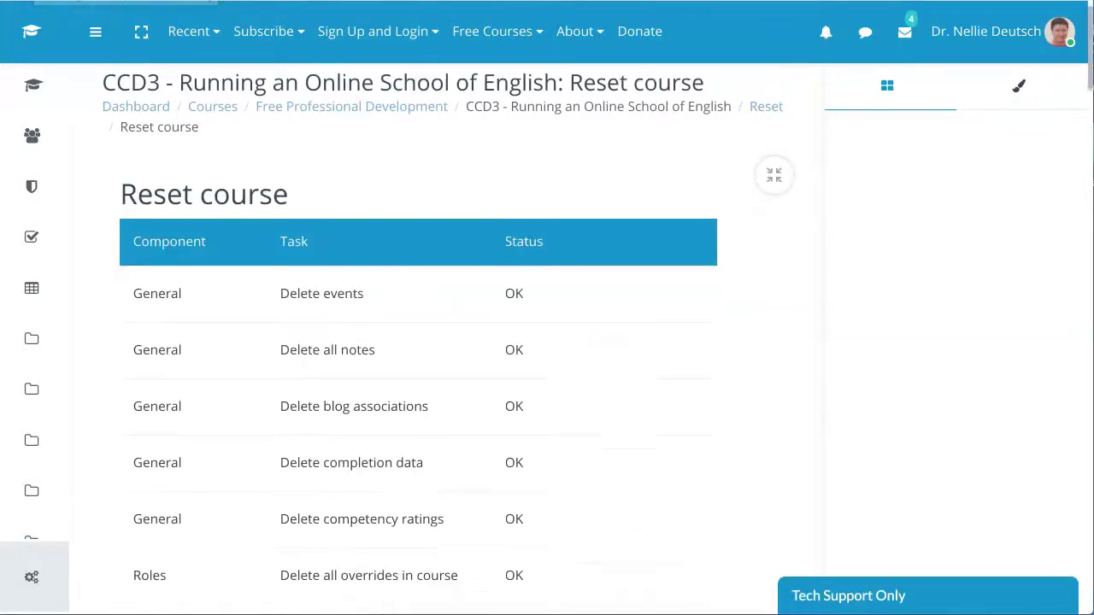
pyautogui.scroll(-10, 445, 342)
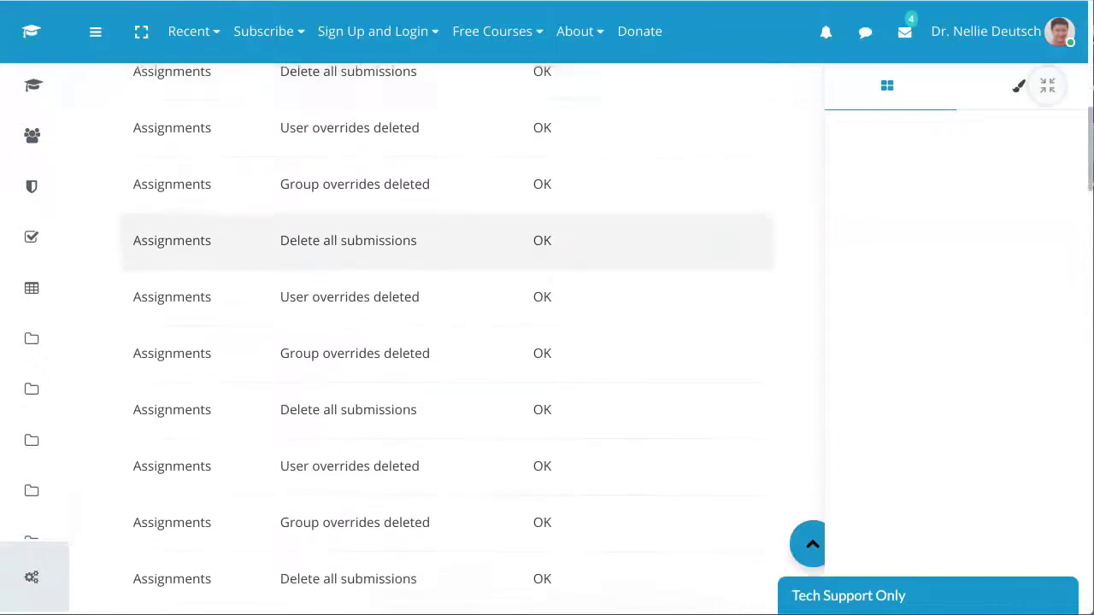
pyautogui.scroll(-10, 445, 132)
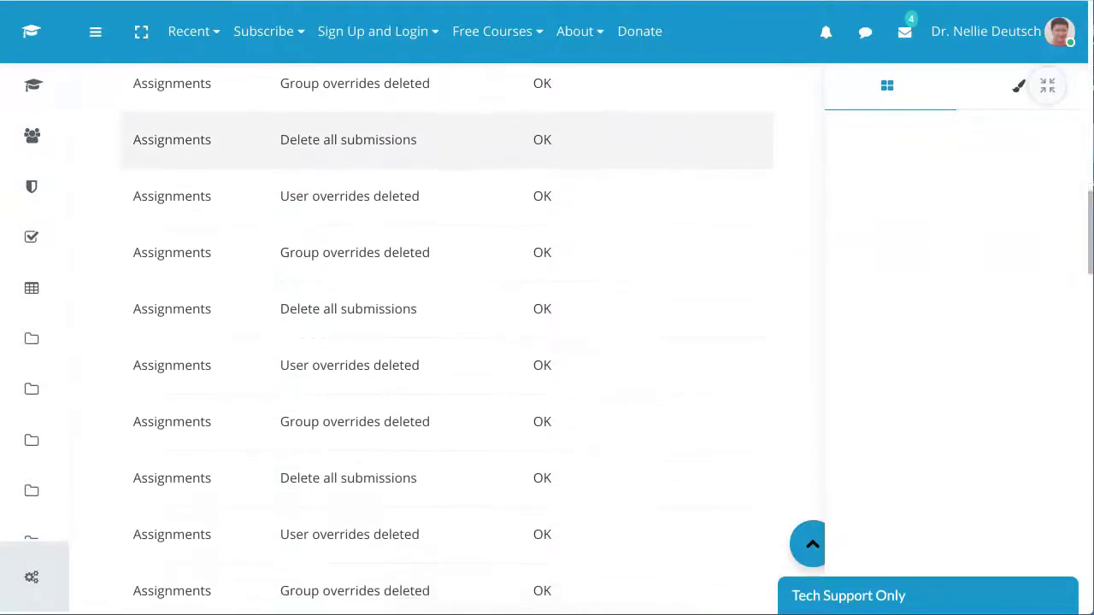
pyautogui.scroll(-10, 445, 132)
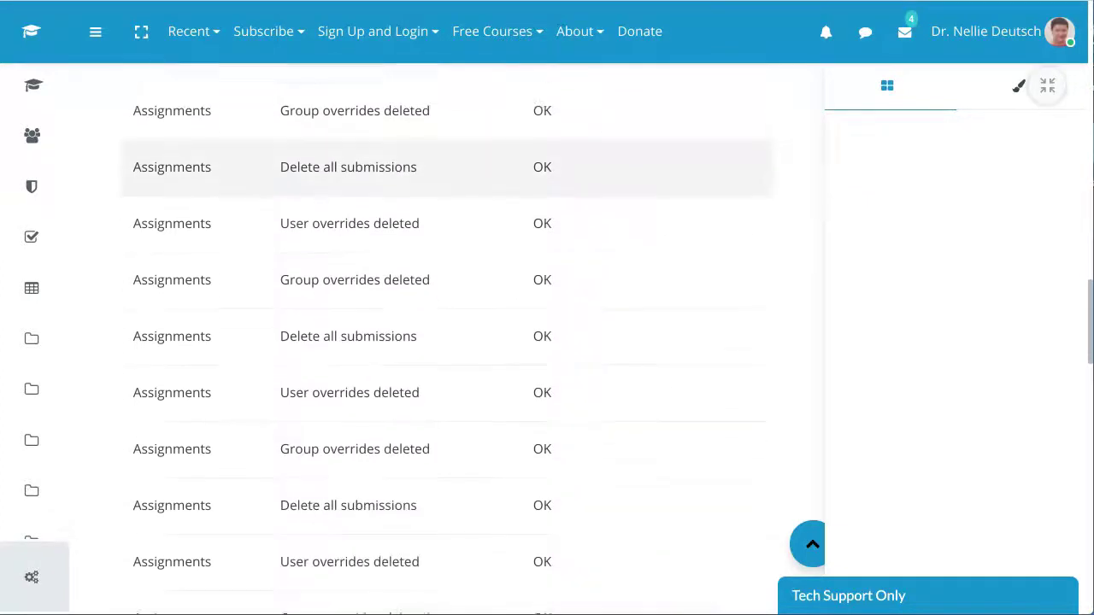
pyautogui.scroll(-8, 445, 223)
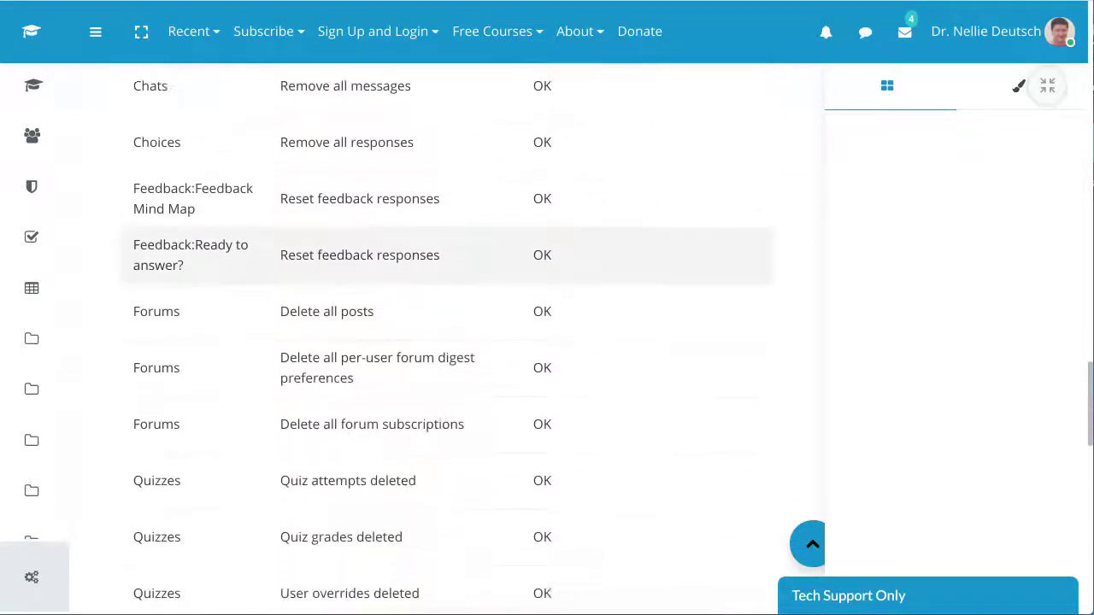
pyautogui.scroll(-10, 445, 222)
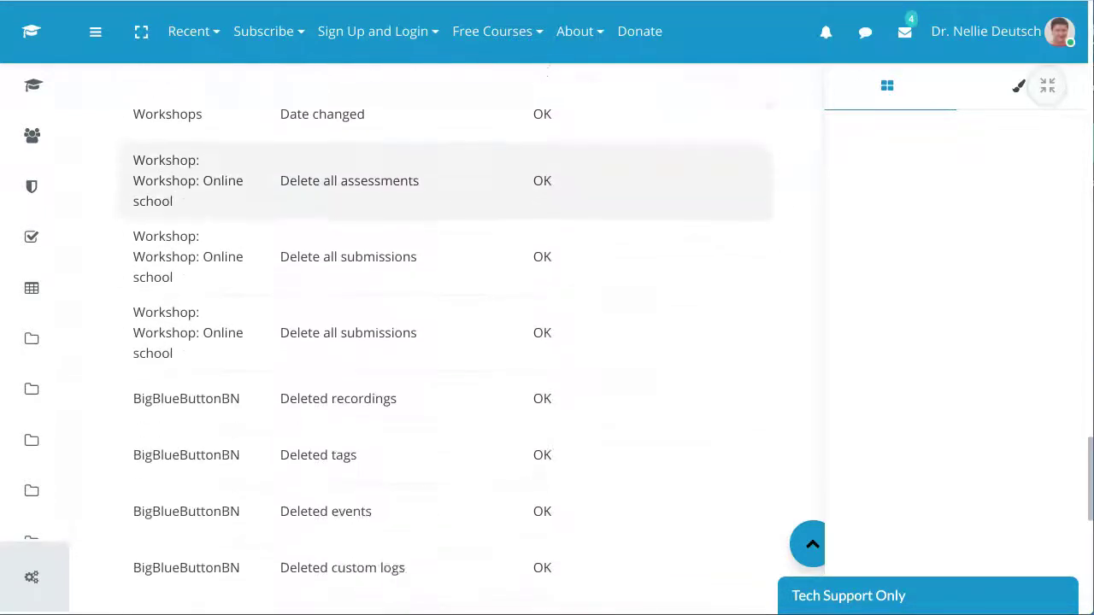
pyautogui.scroll(-1, 445, 251)
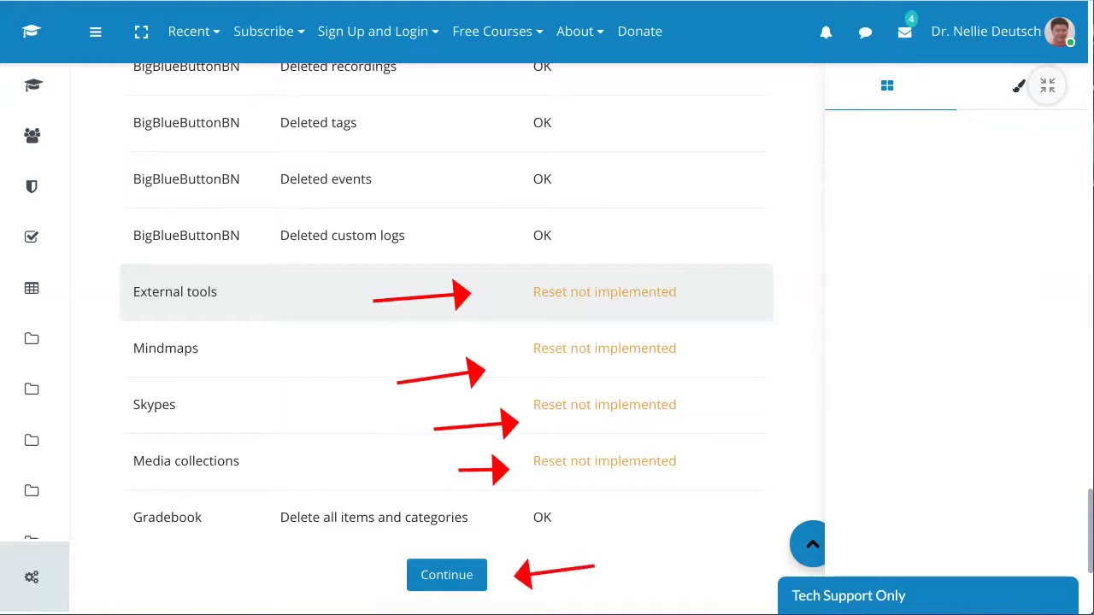
pyautogui.click(447, 575)
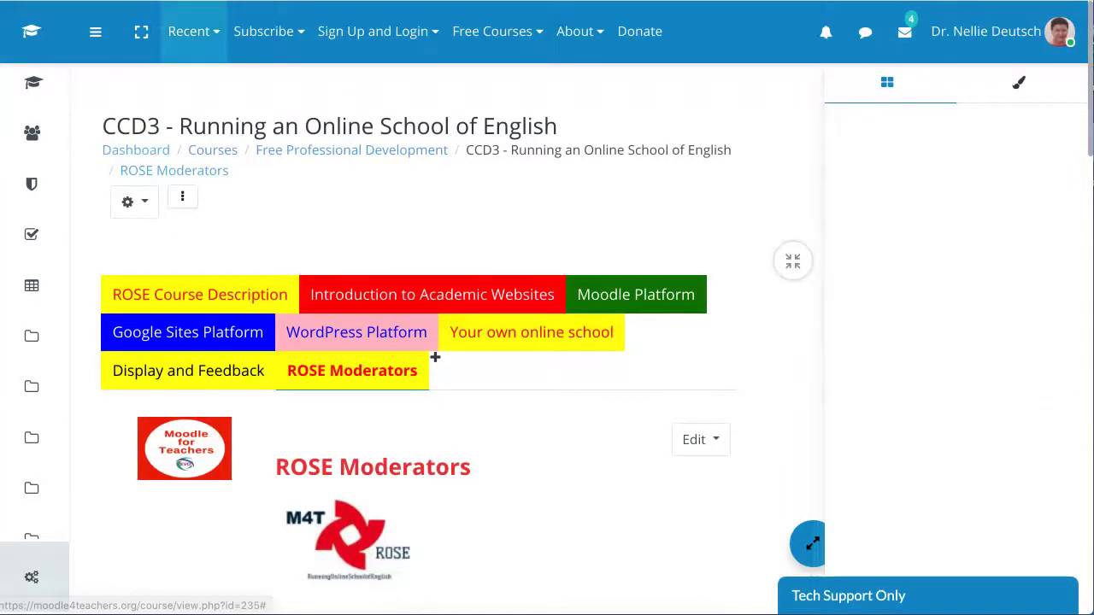
# - Open the course's Restore page and upload backup-moodle2-course-58-intercultural_competence-20201114-1223.mbz from the Downloads folder as the backup file
pyautogui.click(134, 202)
pyautogui.scroll(-2, 58, 468)
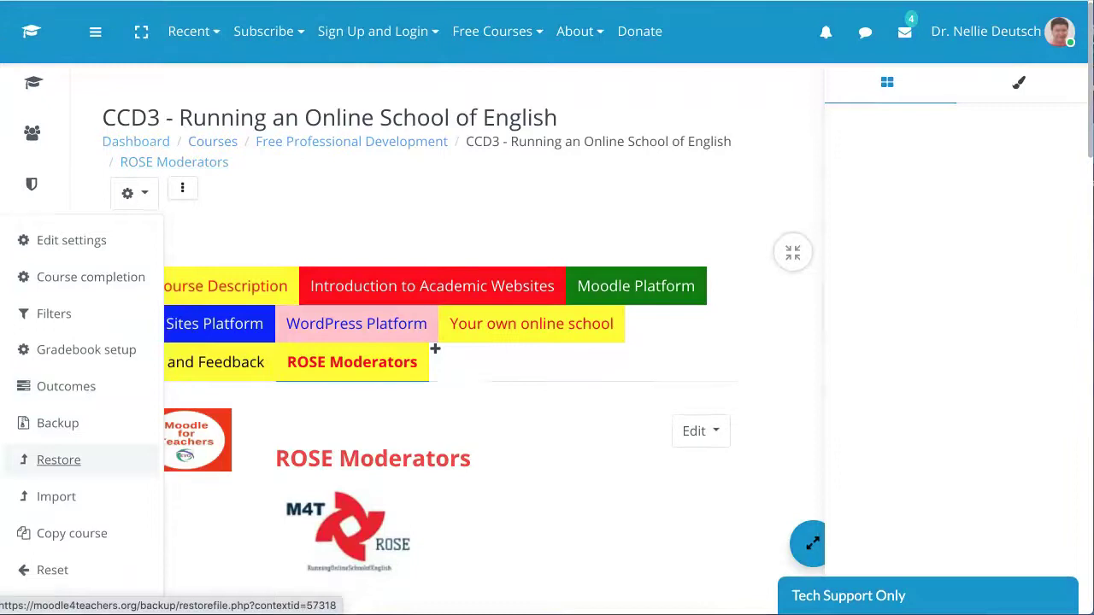
pyautogui.click(58, 383)
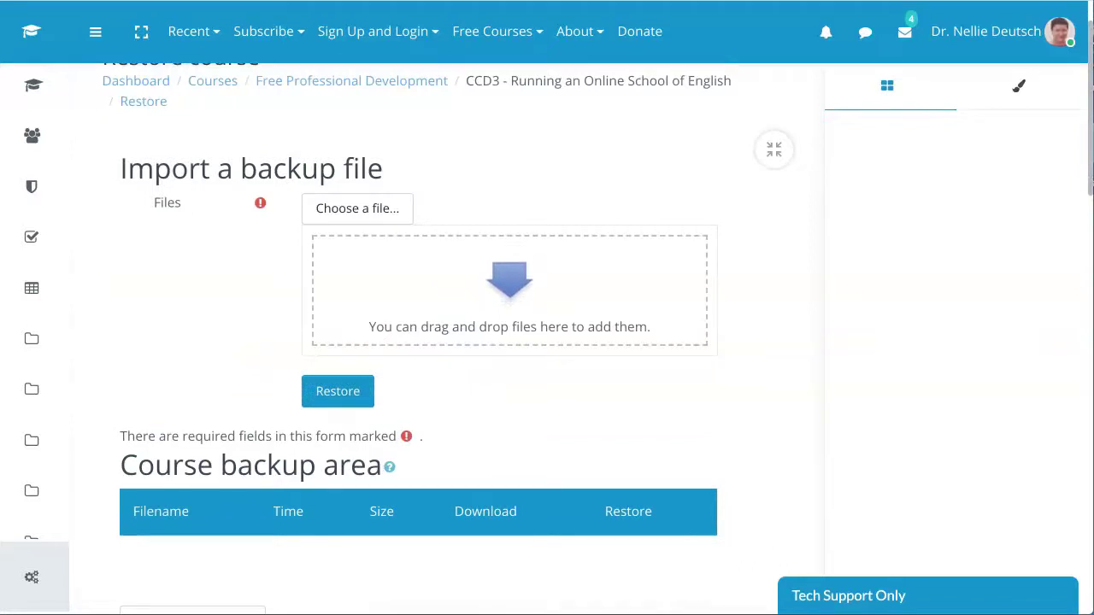
pyautogui.click(376, 209)
pyautogui.click(395, 212)
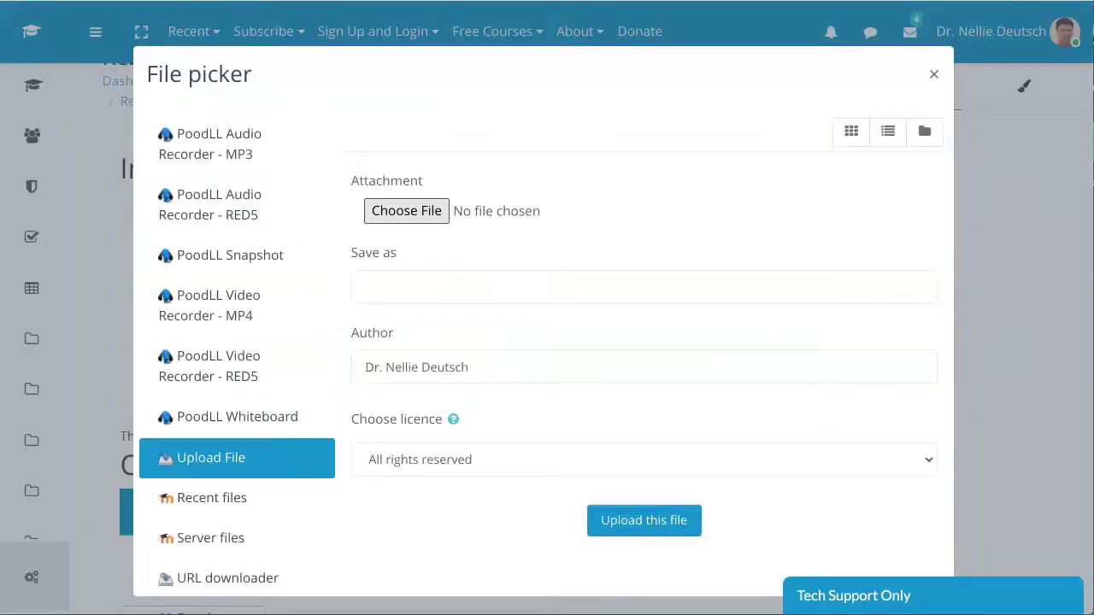
pyautogui.click(406, 210)
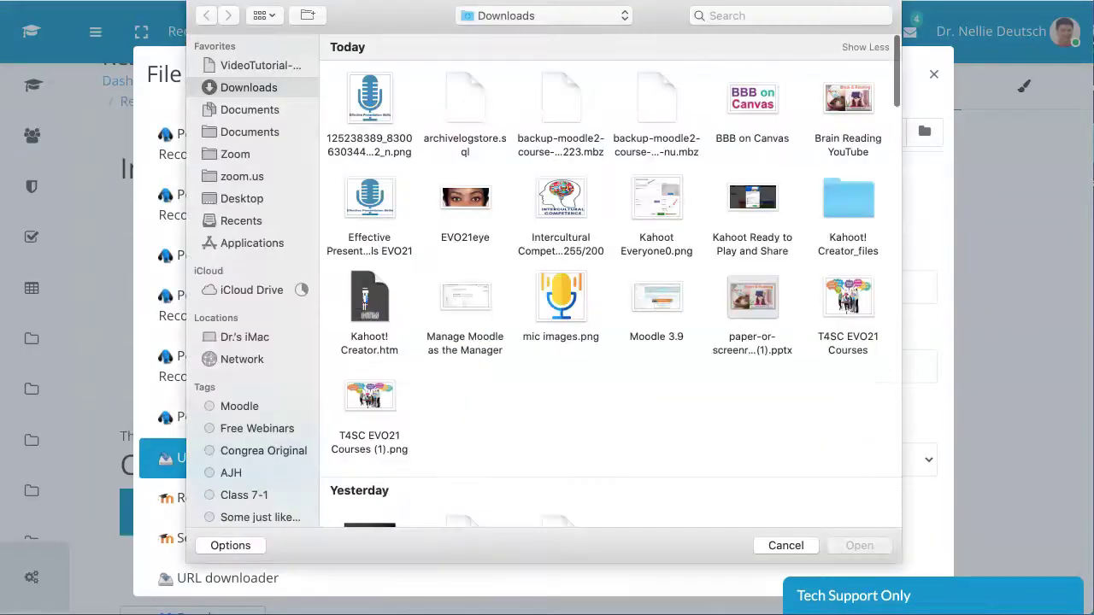
pyautogui.click(560, 104)
pyautogui.click(859, 546)
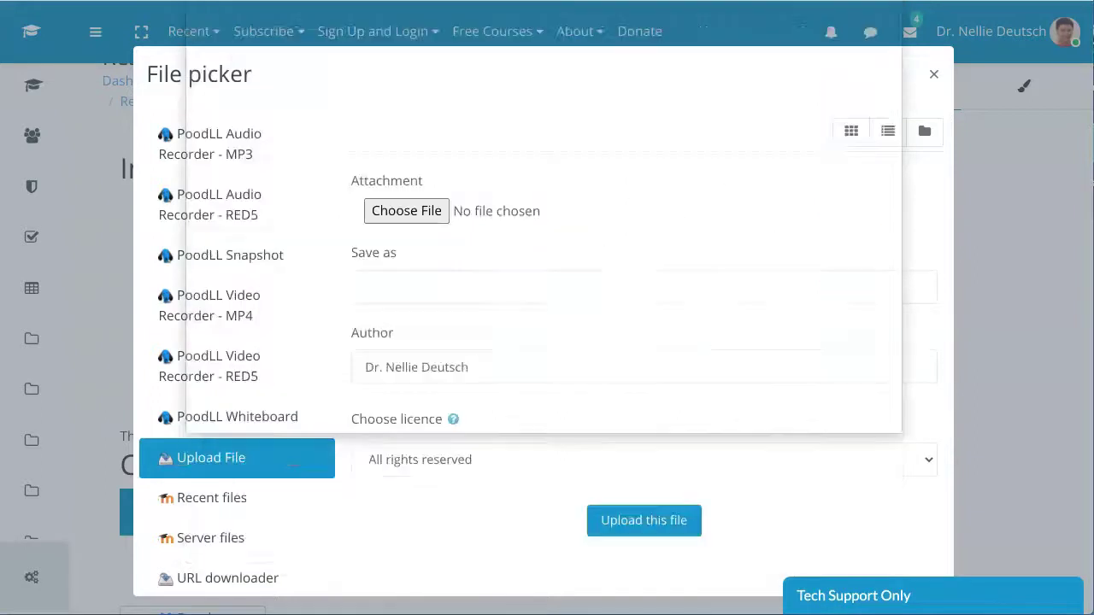
pyautogui.click(643, 520)
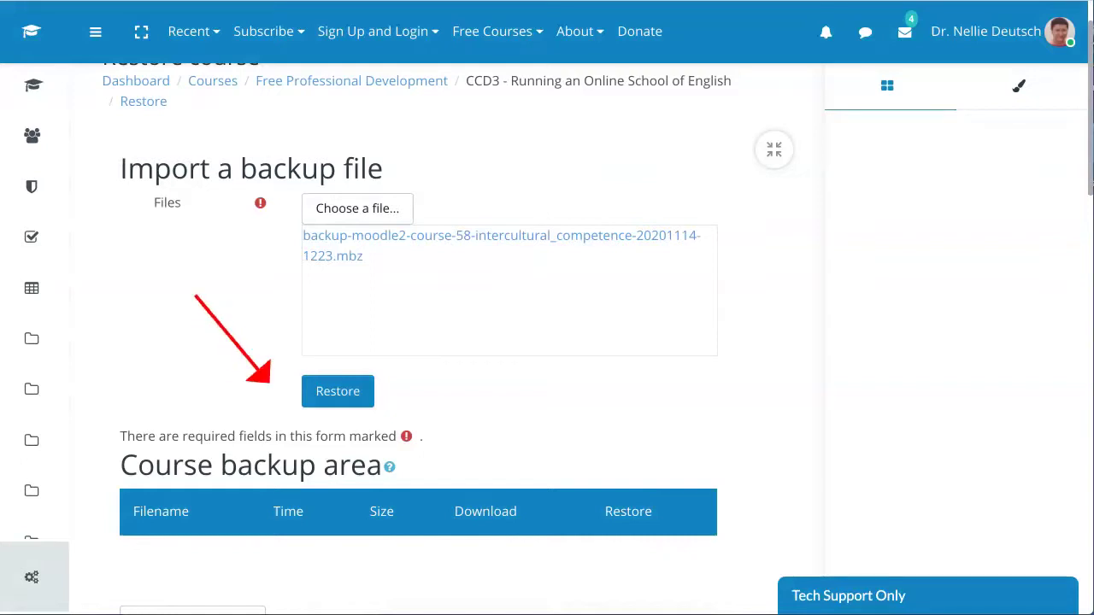
# - Start the restore of the uploaded backup file, look through its backup details and included sections, and confirm them
pyautogui.click(337, 391)
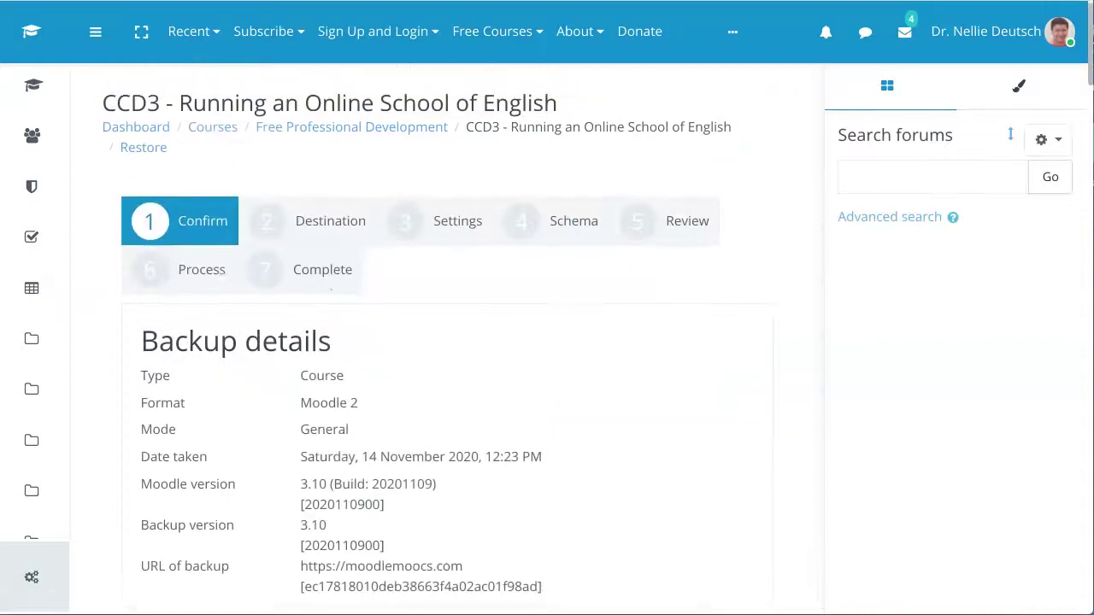
pyautogui.scroll(-3, 1010, 135)
pyautogui.moveTo(1091, 78); pyautogui.dragTo(1092, 42)
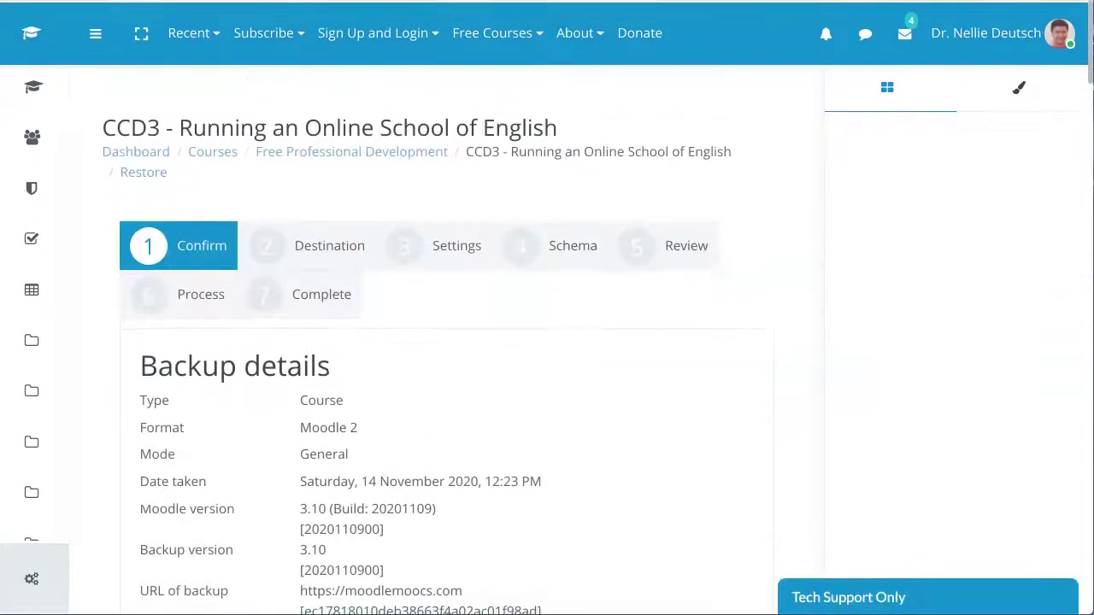
pyautogui.scroll(-5, 448, 342)
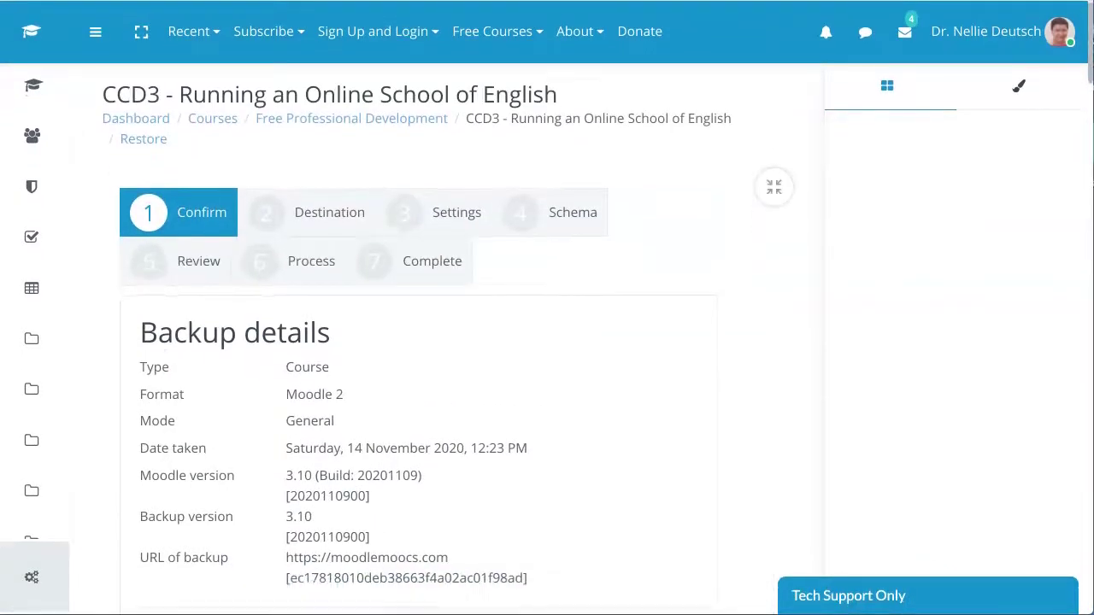
pyautogui.scroll(-8, 449, 341)
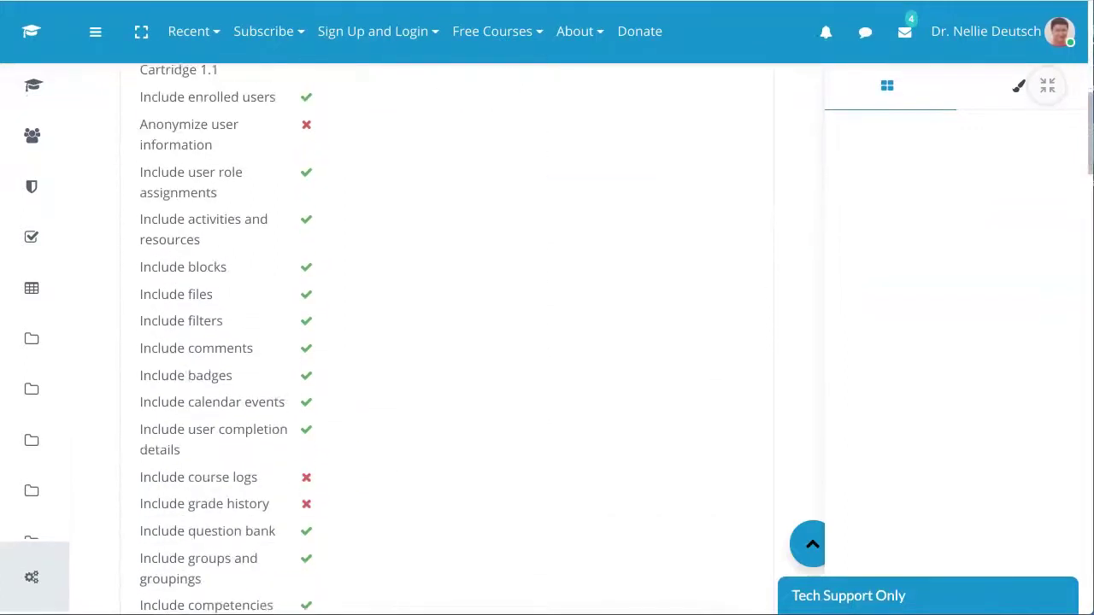
pyautogui.scroll(-8, 448, 342)
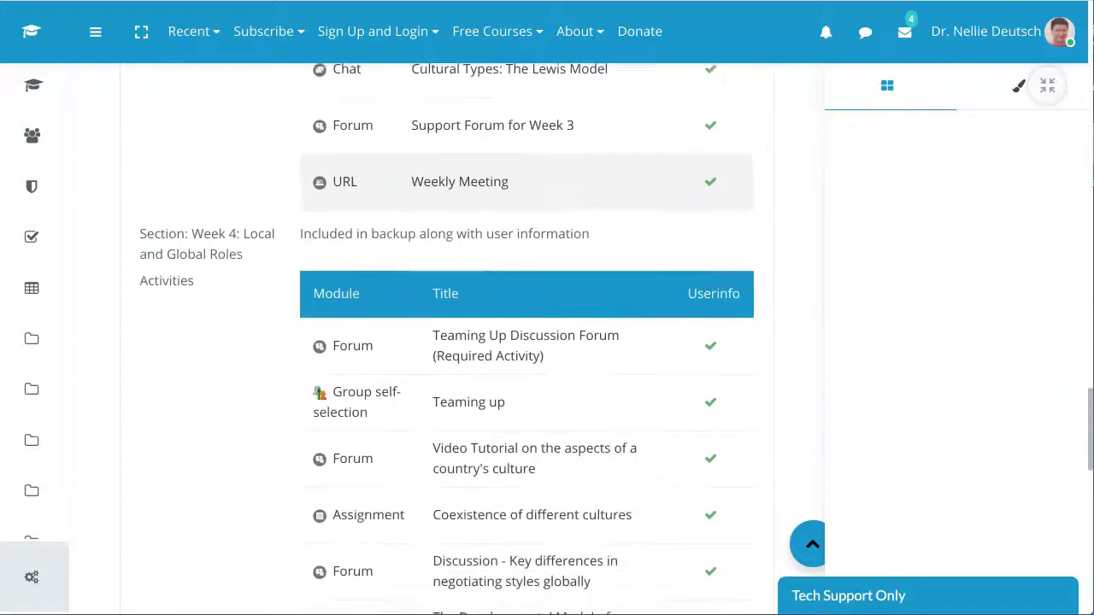
pyautogui.scroll(-10, 526, 342)
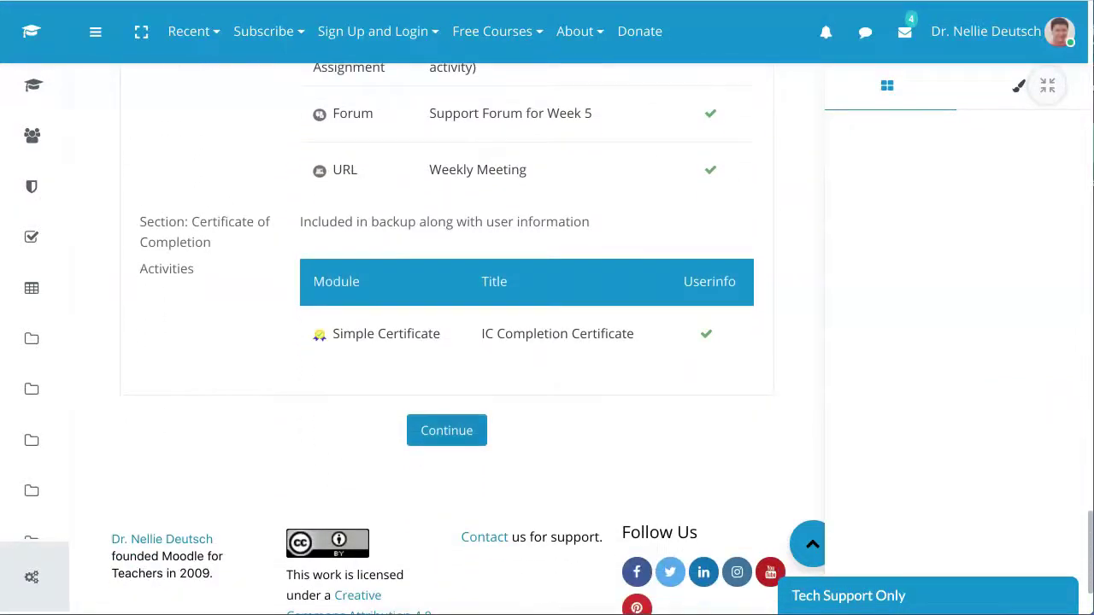
pyautogui.click(446, 430)
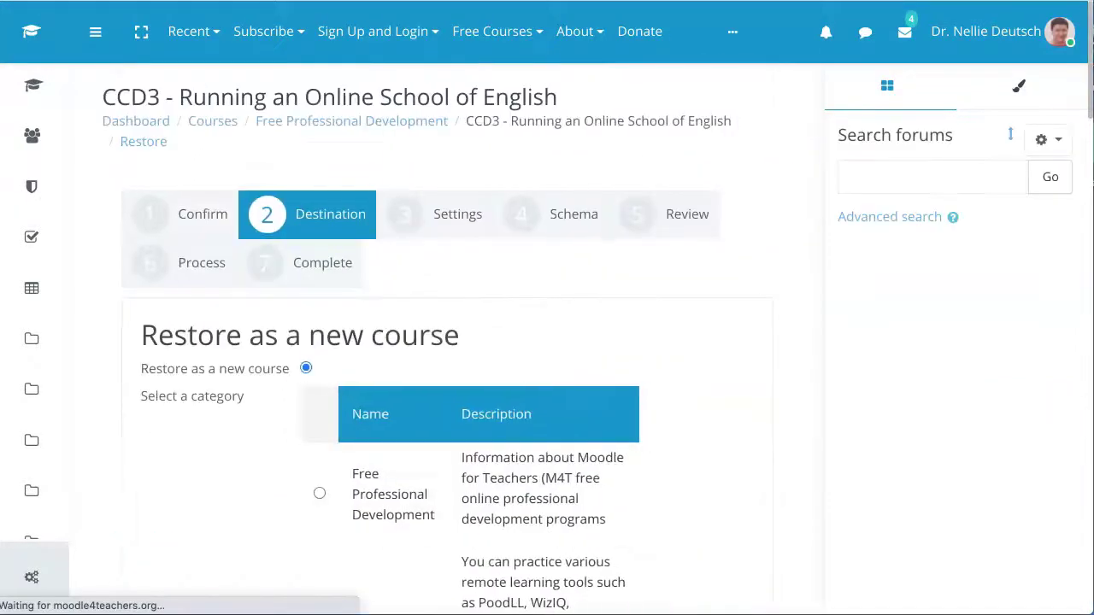
# - Choose to restore into this course by deleting its contents first, and continue to the restore settings
pyautogui.scroll(-3, 444, 342)
pyautogui.scroll(-10, 470, 376)
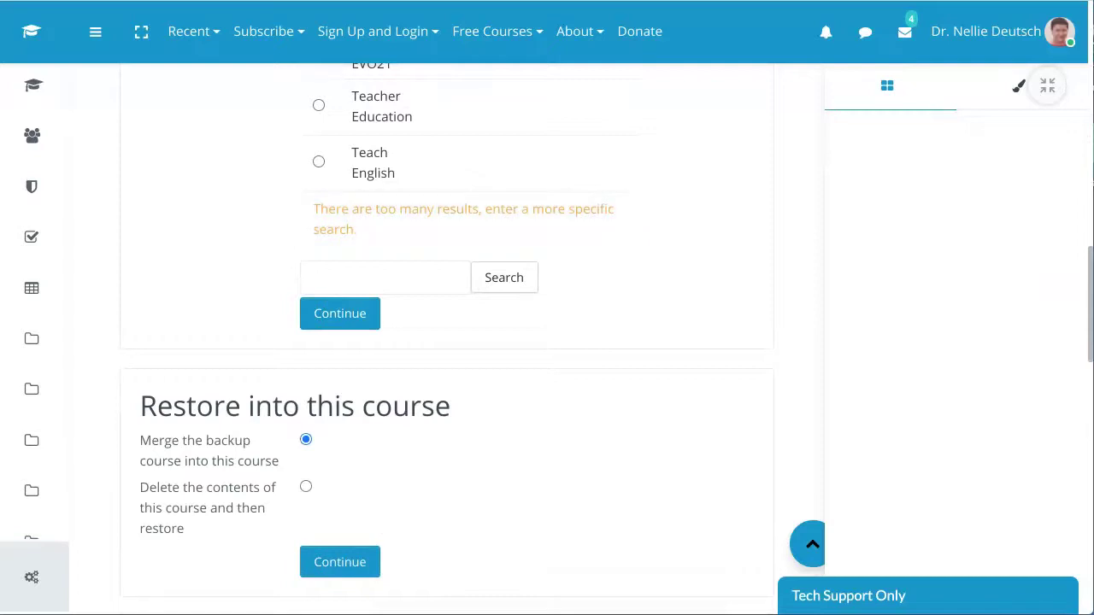
pyautogui.scroll(-1, 446, 330)
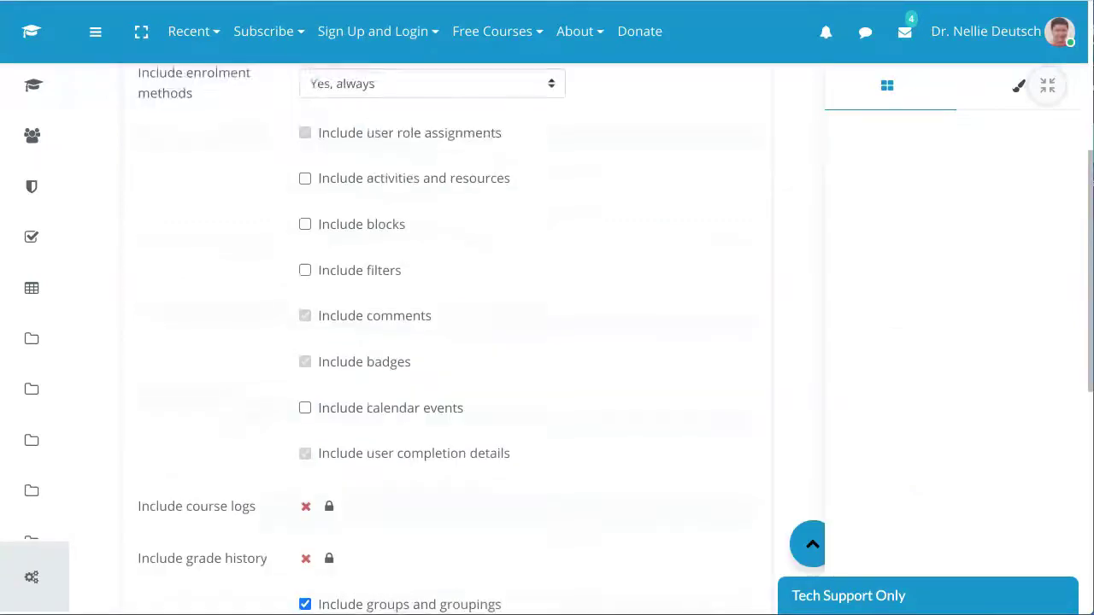
# - Exclude groups and groupings, competencies, custom fields and content bank content from the restore settings, and continue to the schema
pyautogui.click(306, 473)
pyautogui.click(305, 472)
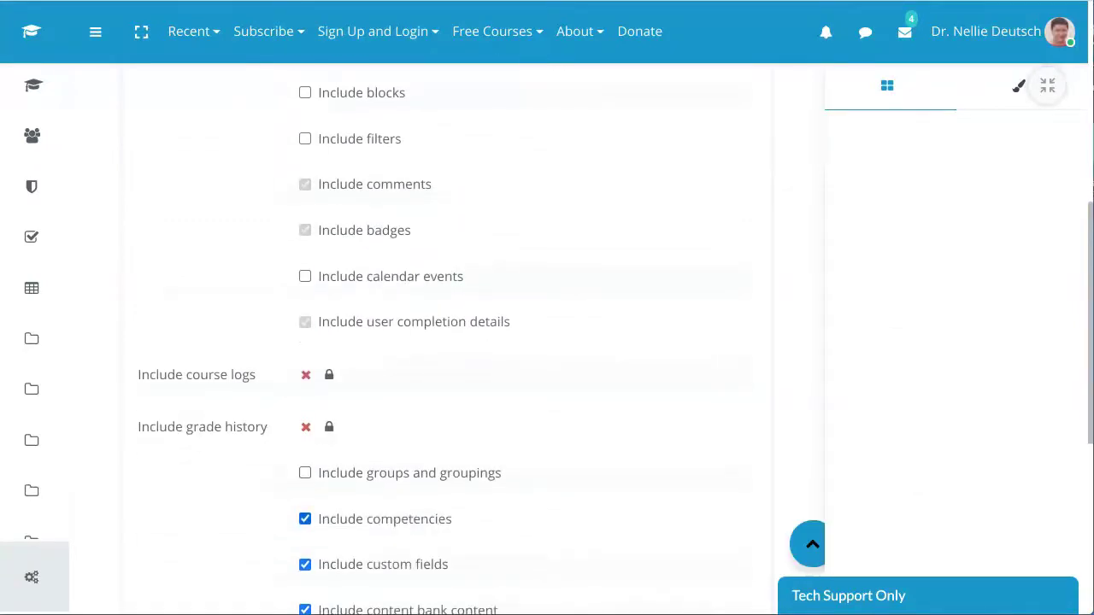
pyautogui.click(305, 519)
pyautogui.click(305, 564)
pyautogui.scroll(-1, 444, 342)
pyautogui.scroll(-3, 445, 342)
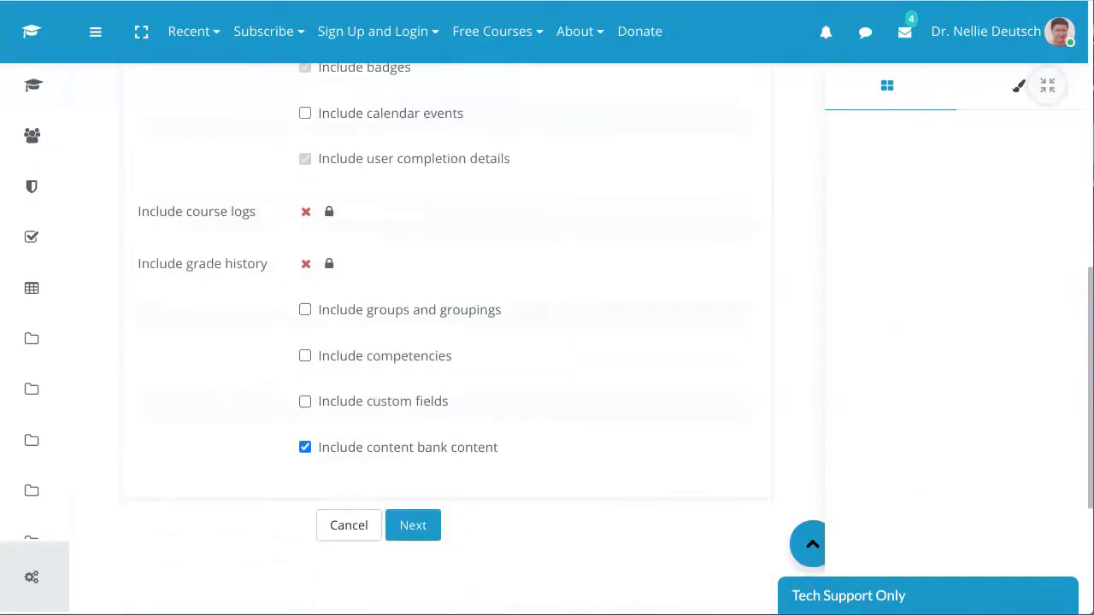
pyautogui.click(305, 447)
pyautogui.click(413, 525)
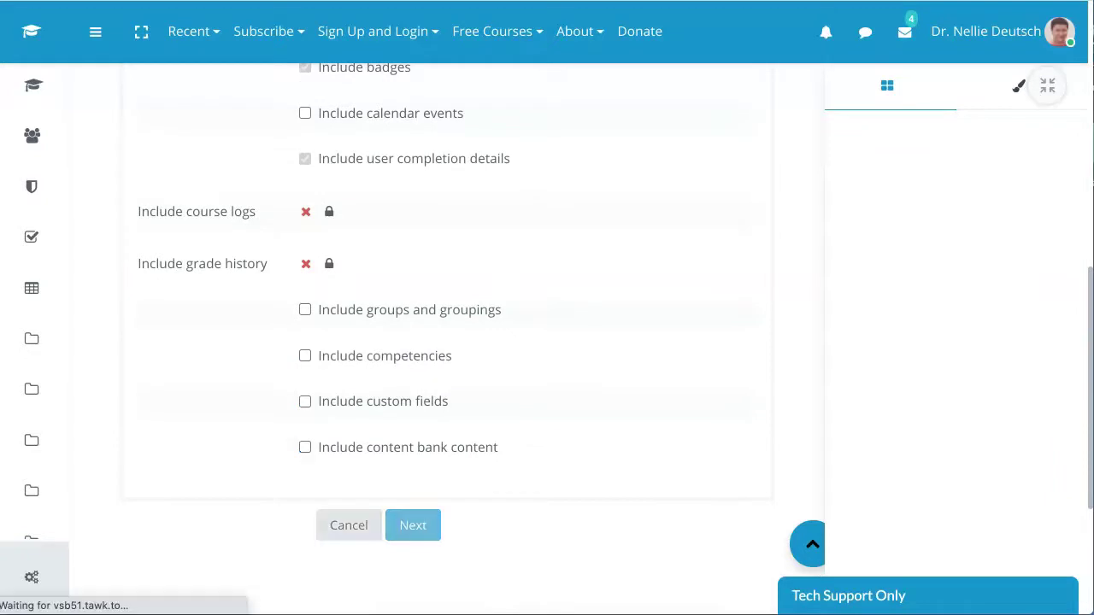
# - Exclude Section 0, Overview and Week 1: Introduction from the sections to restore
pyautogui.scroll(-5, 445, 342)
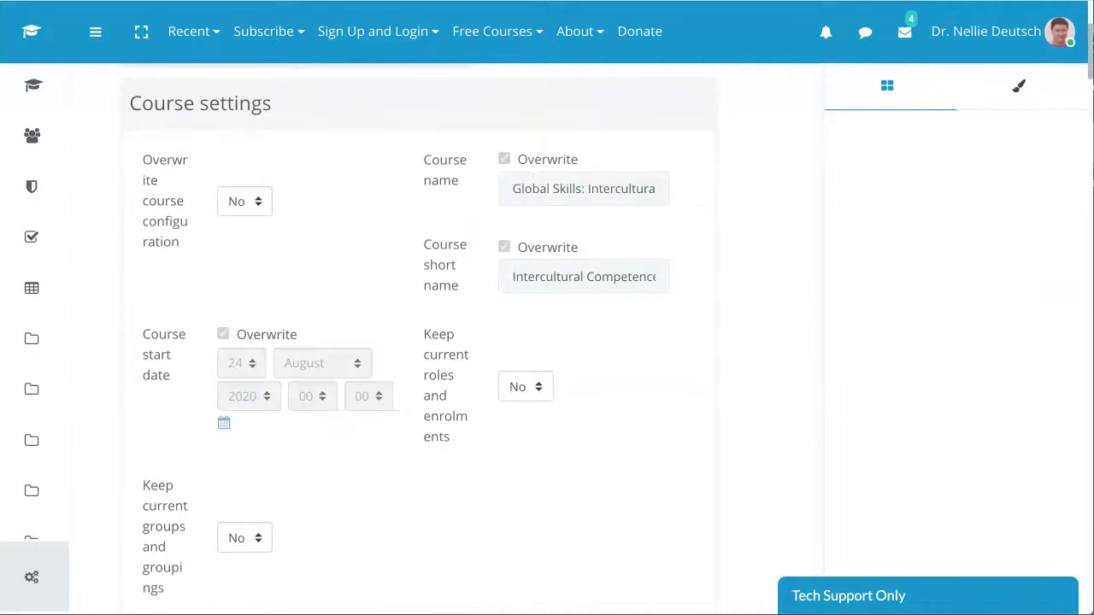
pyautogui.scroll(-8, 444, 341)
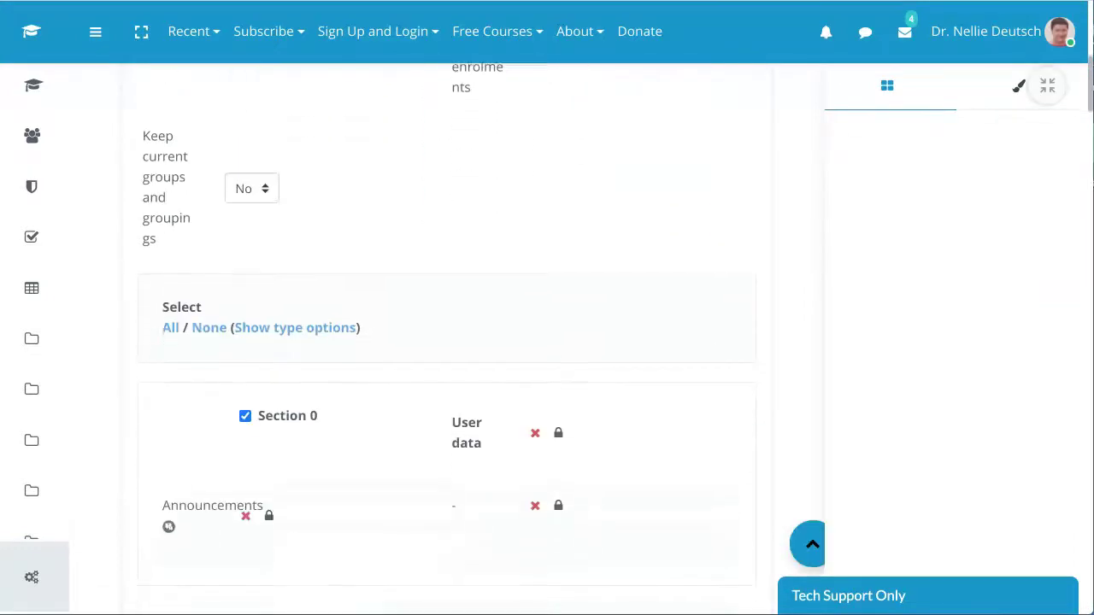
pyautogui.click(245, 411)
pyautogui.scroll(-4, 246, 411)
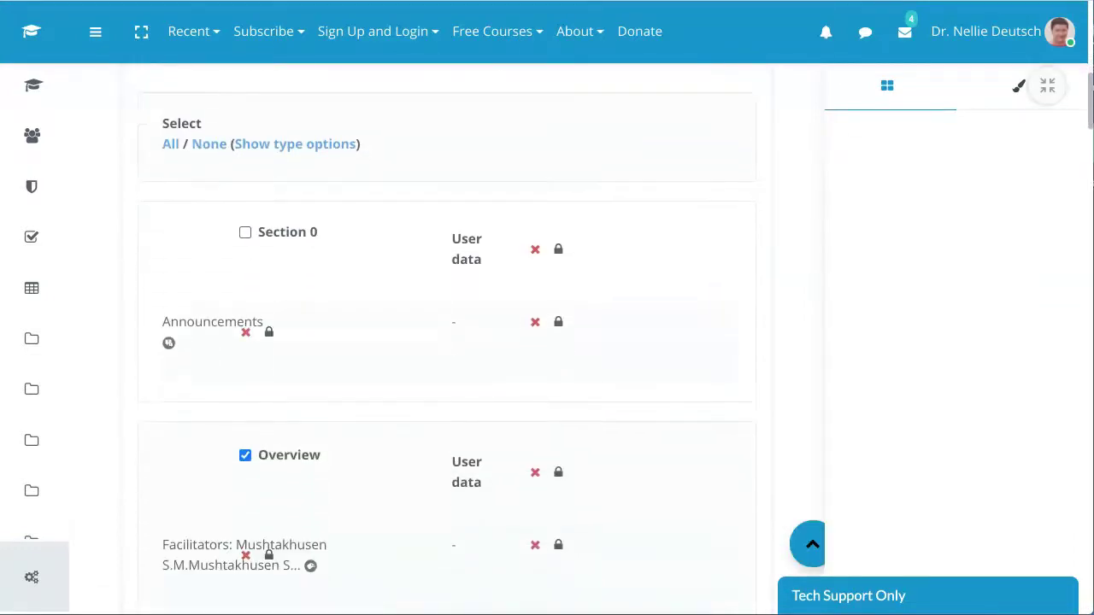
pyautogui.click(245, 455)
pyautogui.scroll(-5, 246, 455)
pyautogui.click(245, 423)
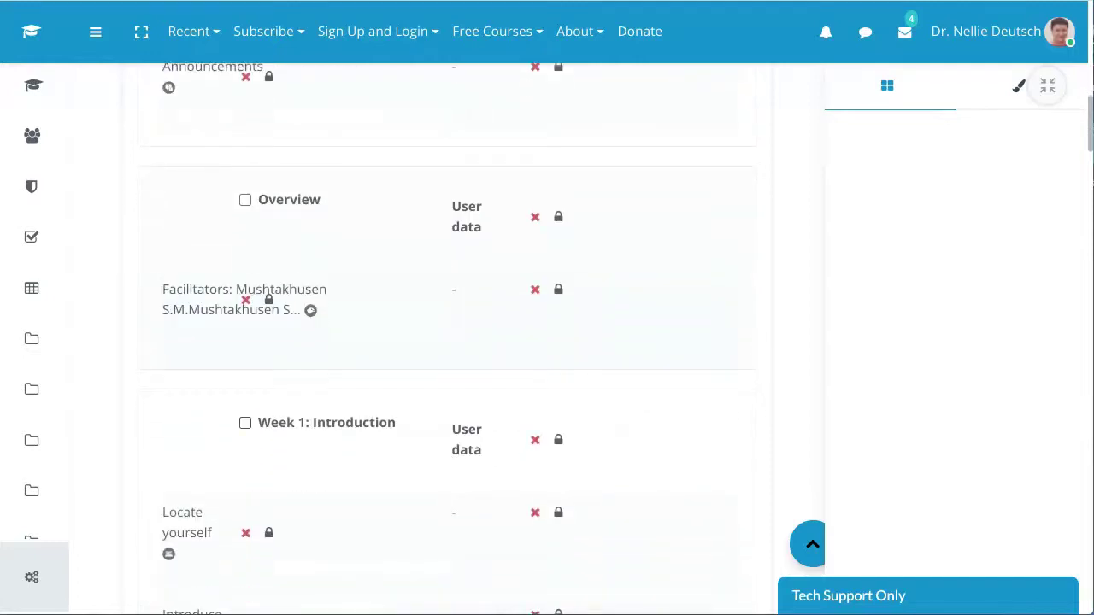
# - Exclude Week 2: Cultural Being, Week 3: Intercultural Phenomena and Week 4: Local and Global Roles from the restore
pyautogui.scroll(-3, 245, 423)
pyautogui.scroll(-13, 445, 342)
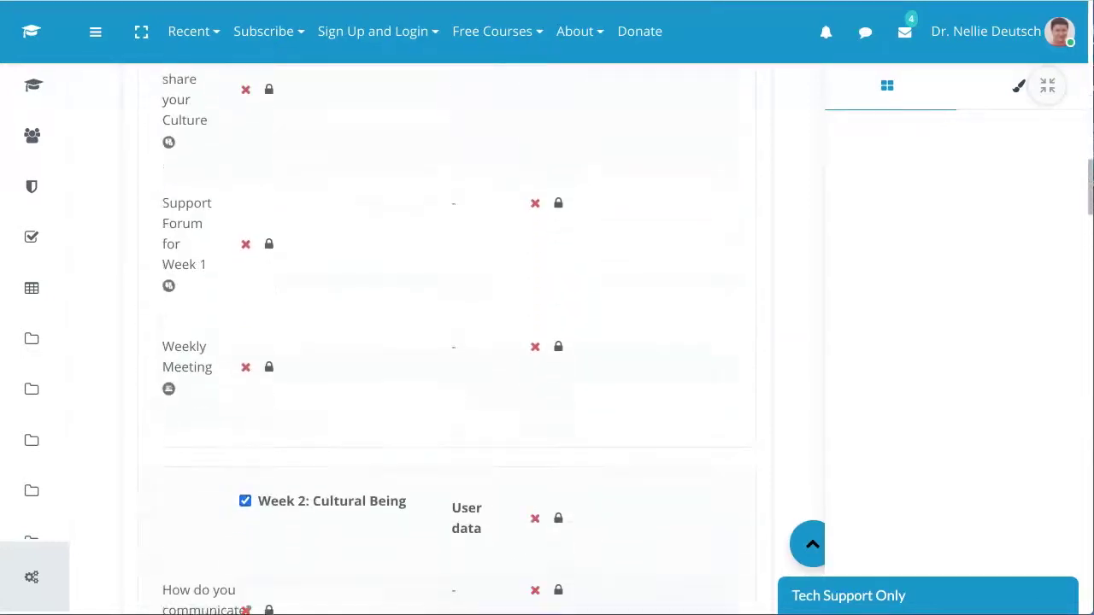
pyautogui.click(246, 441)
pyautogui.scroll(-12, 445, 342)
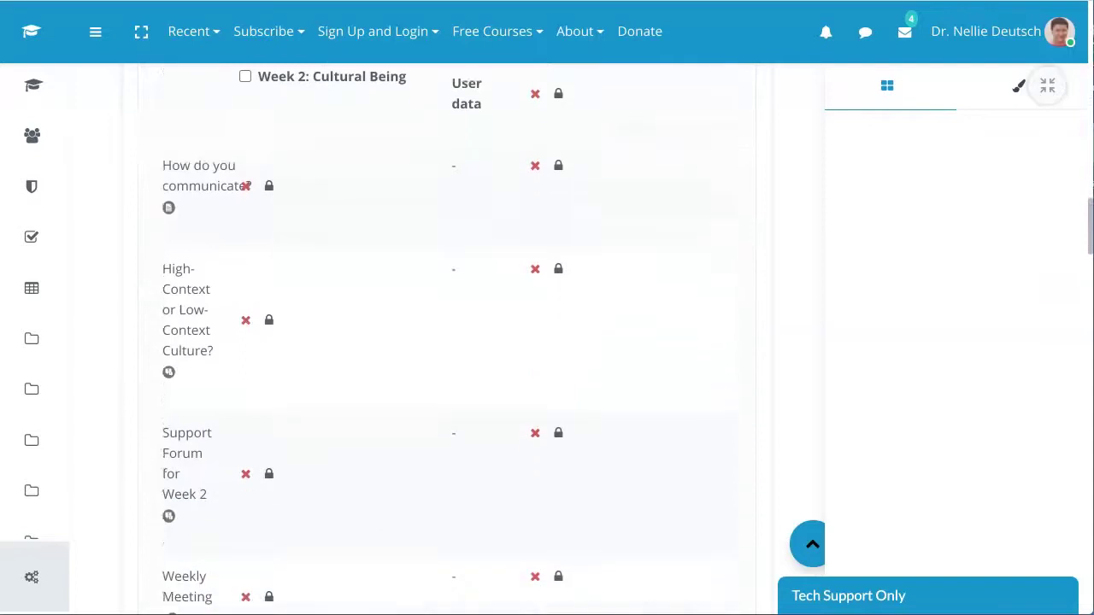
pyautogui.scroll(-2, 444, 342)
pyautogui.click(246, 449)
pyautogui.scroll(-6, 445, 342)
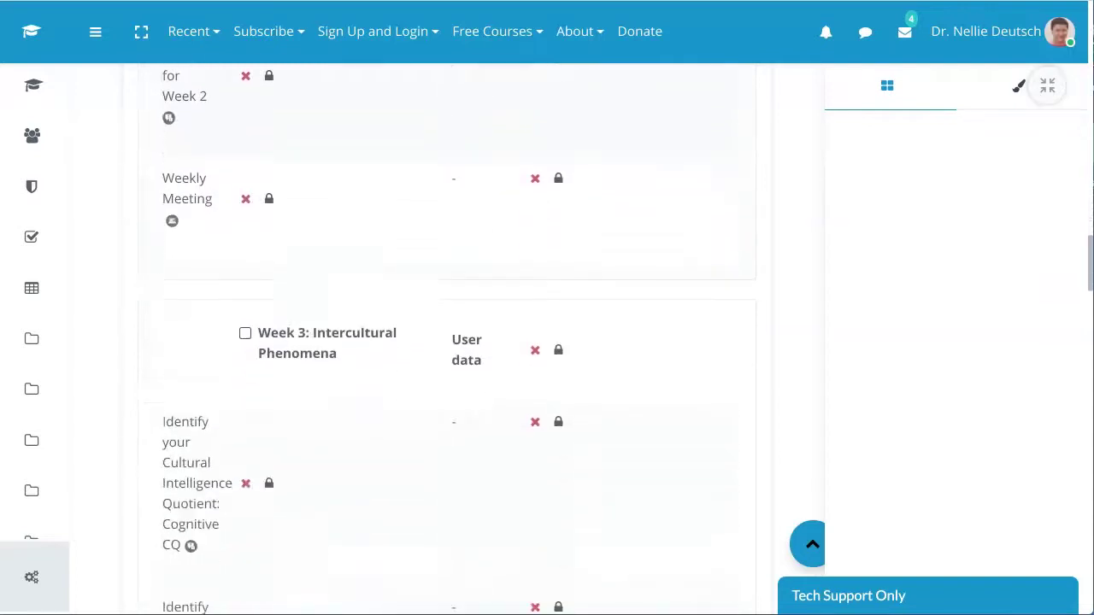
pyautogui.scroll(-17, 445, 342)
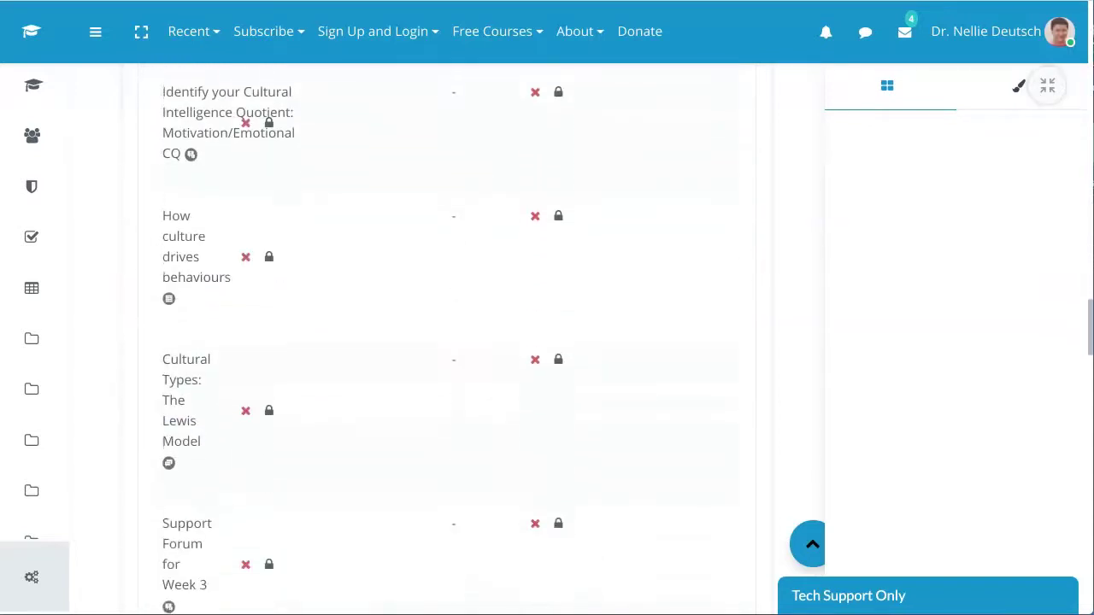
pyautogui.scroll(-3, 444, 342)
pyautogui.click(245, 447)
pyautogui.scroll(-5, 445, 342)
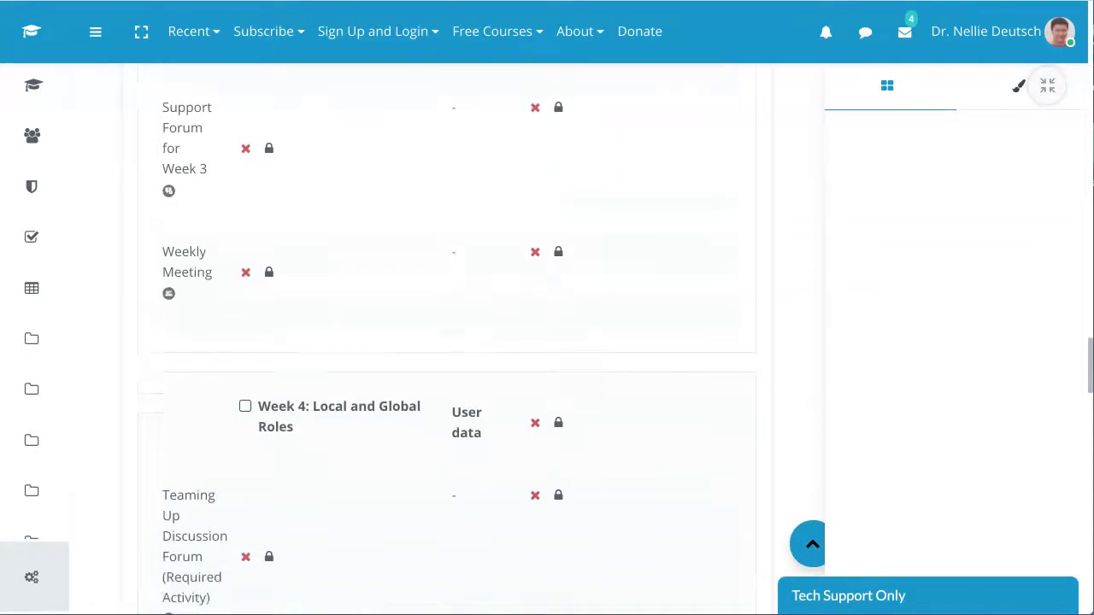
# - Exclude Week 5: Reflections and Certificate of Completion from the restore, and continue to the review
pyautogui.scroll(-20, 445, 342)
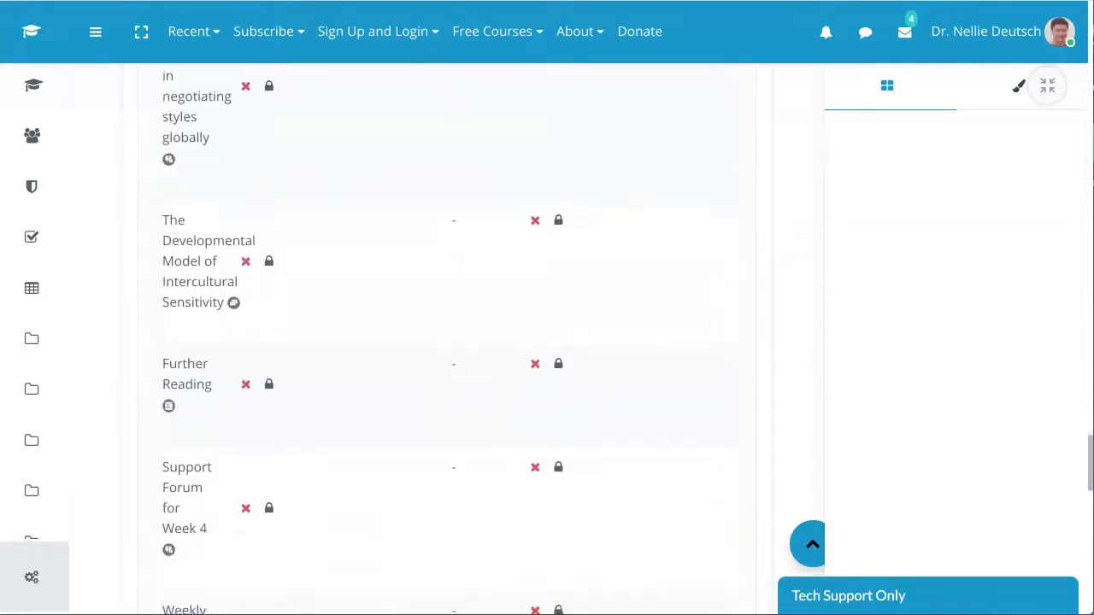
pyautogui.scroll(-2, 444, 342)
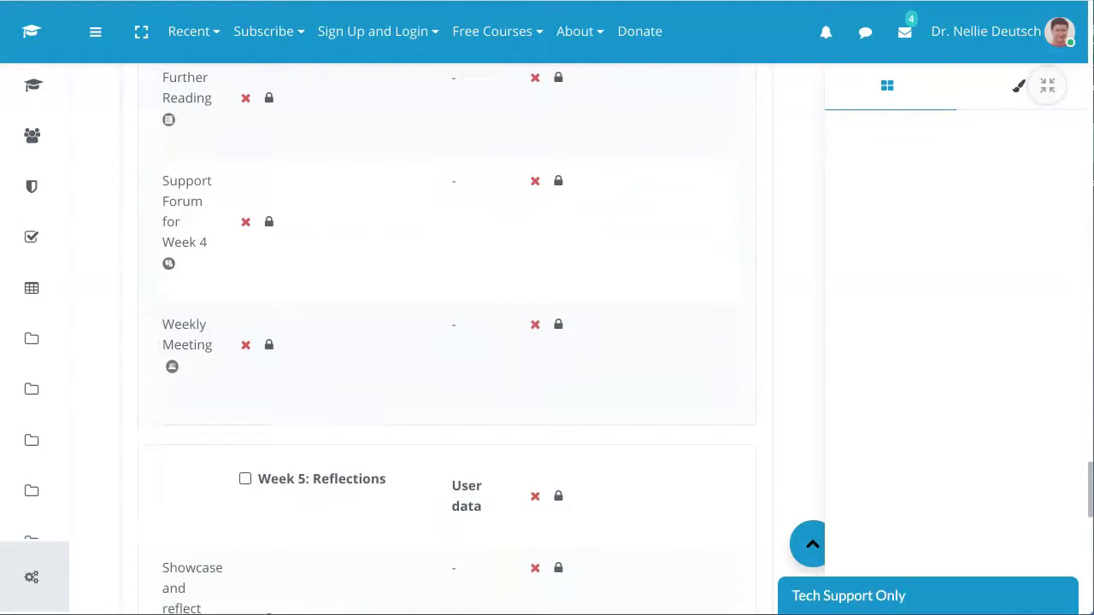
pyautogui.scroll(-13, 444, 342)
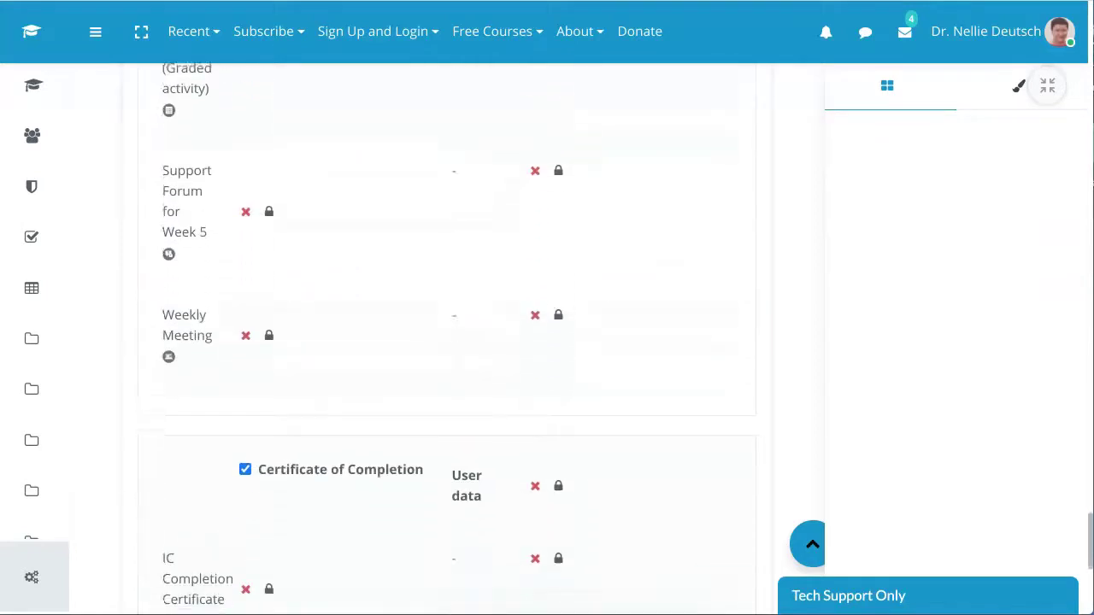
pyautogui.scroll(-7, 445, 342)
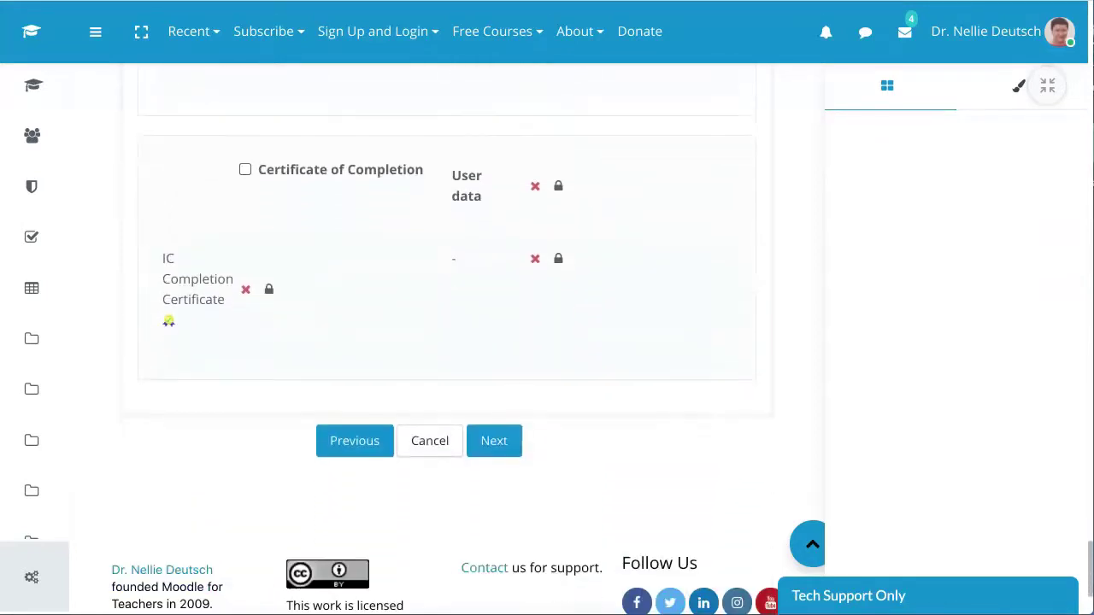
pyautogui.click(494, 442)
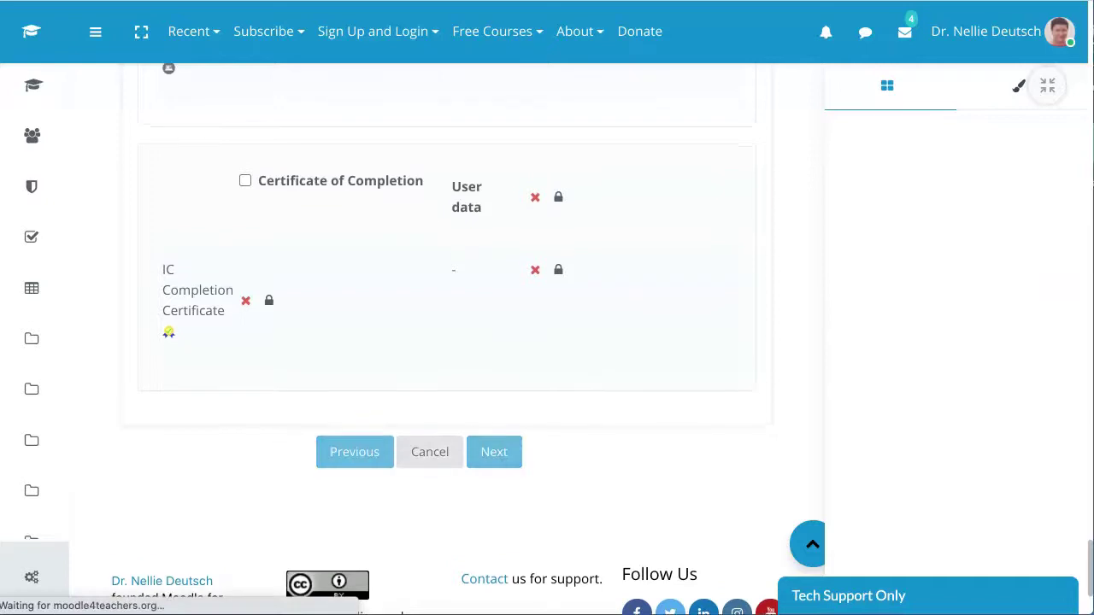
# - Review the restore summary and perform the restore, keeping editingteacher mapped to Teacher and student mapped to Student
pyautogui.scroll(-5, 444, 342)
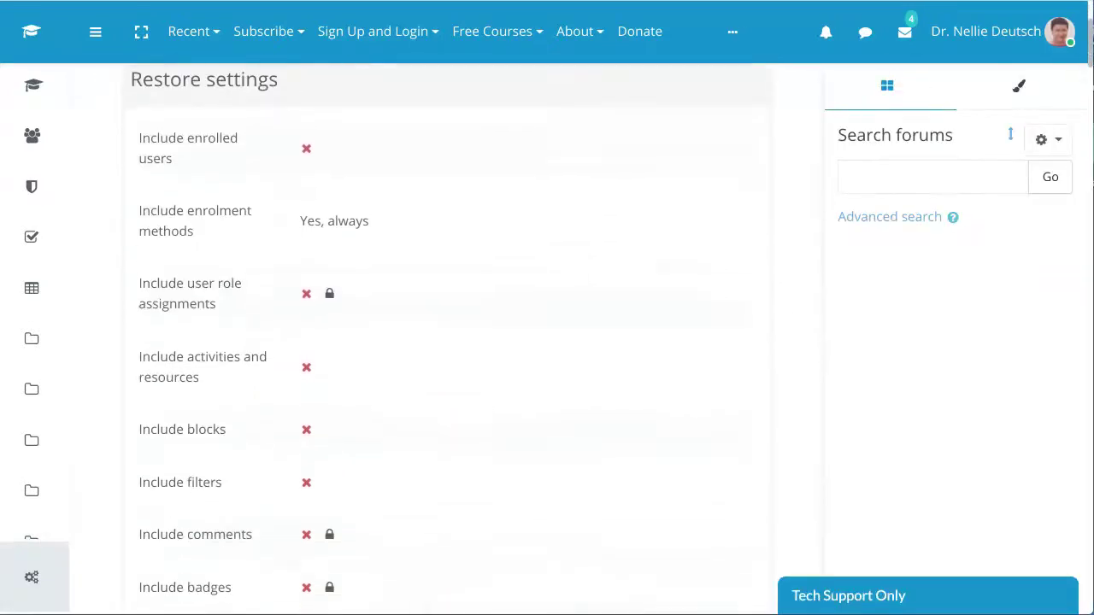
pyautogui.scroll(-20, 445, 342)
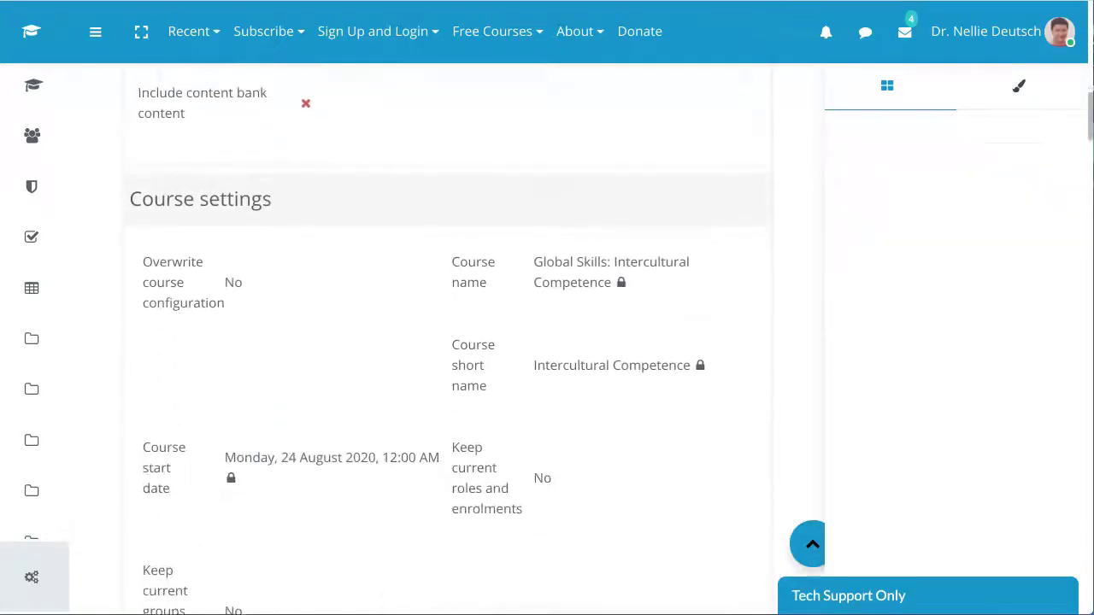
pyautogui.scroll(-12, 445, 341)
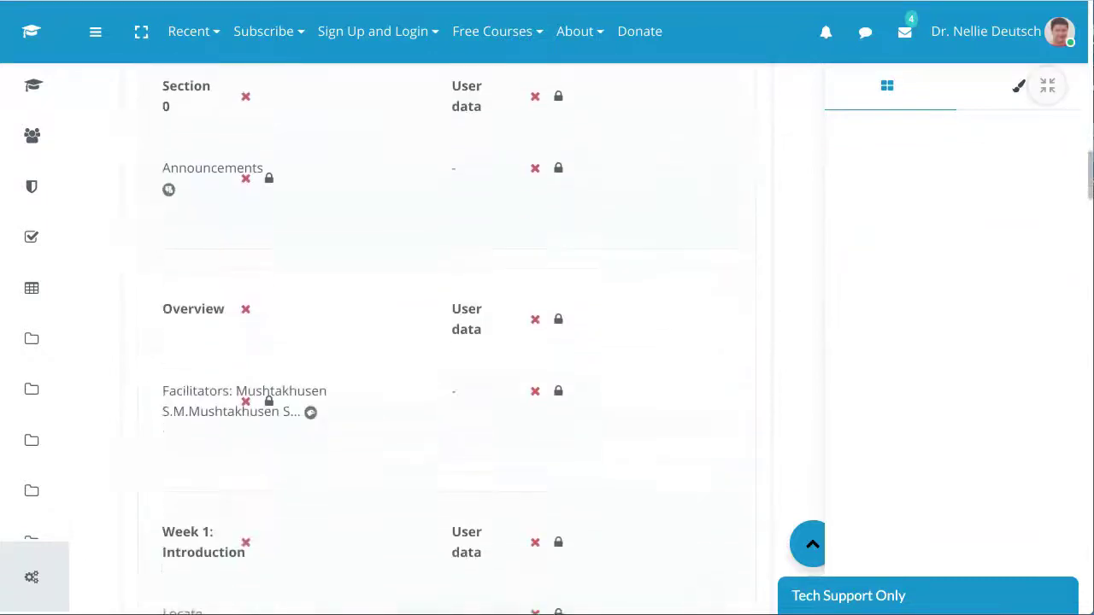
pyautogui.scroll(-20, 444, 342)
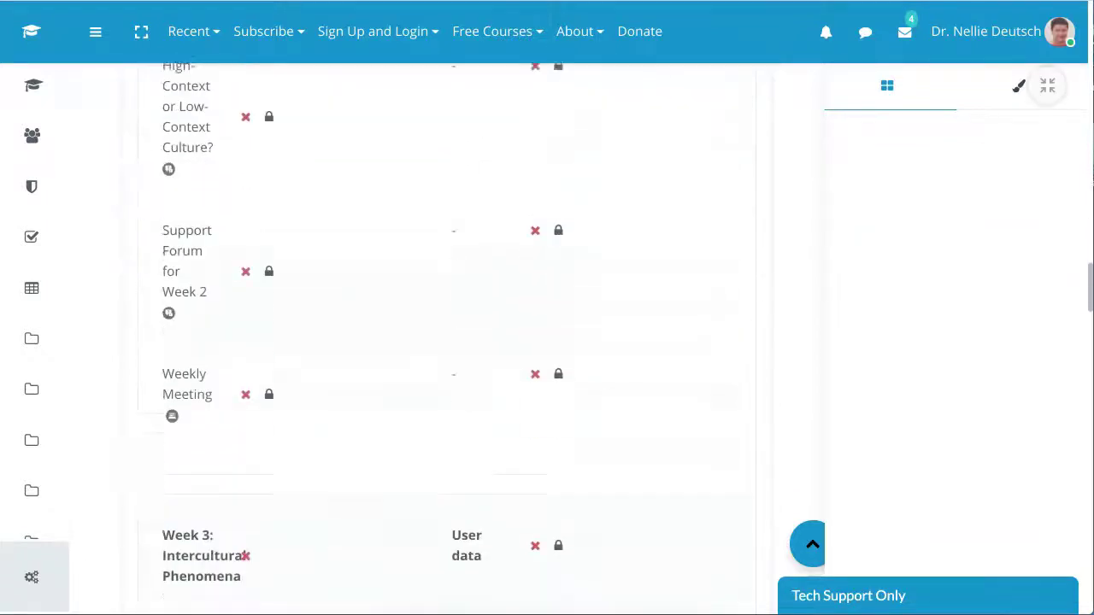
pyautogui.scroll(-20, 445, 342)
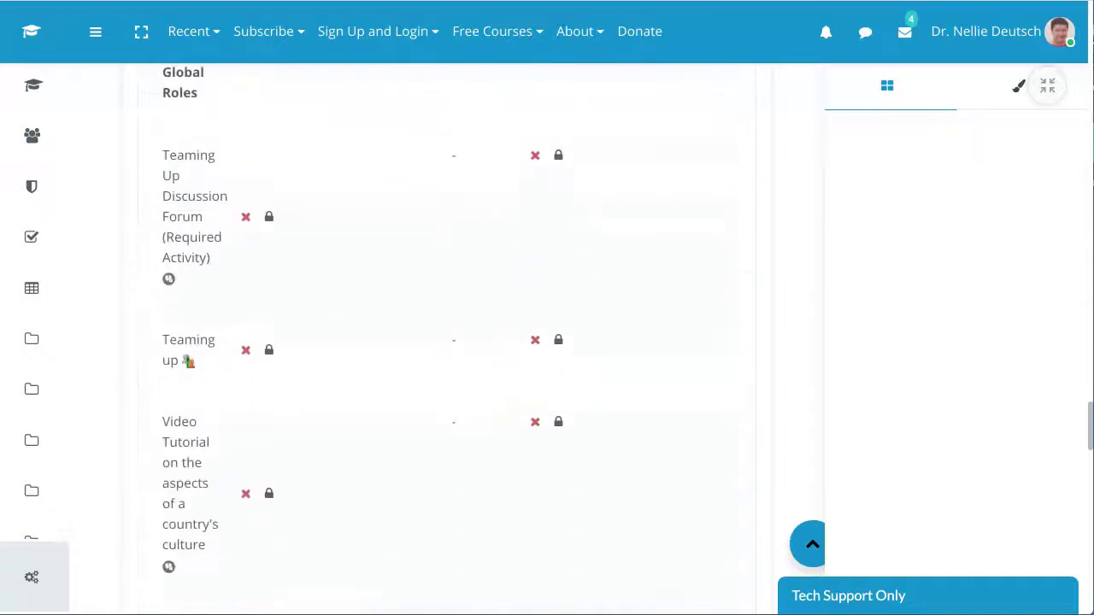
pyautogui.scroll(-20, 444, 342)
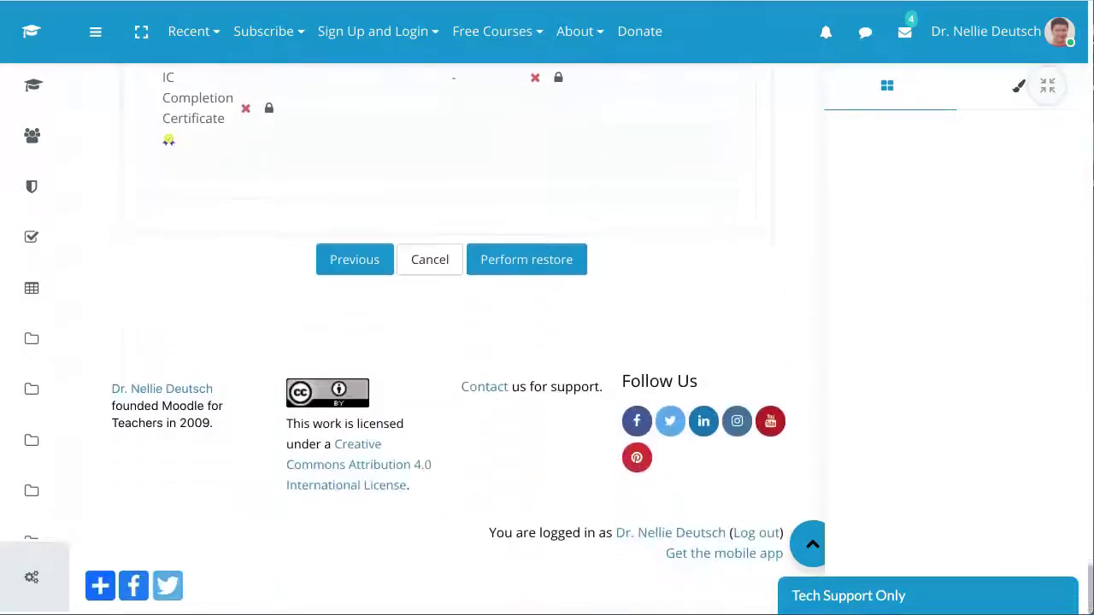
pyautogui.click(527, 328)
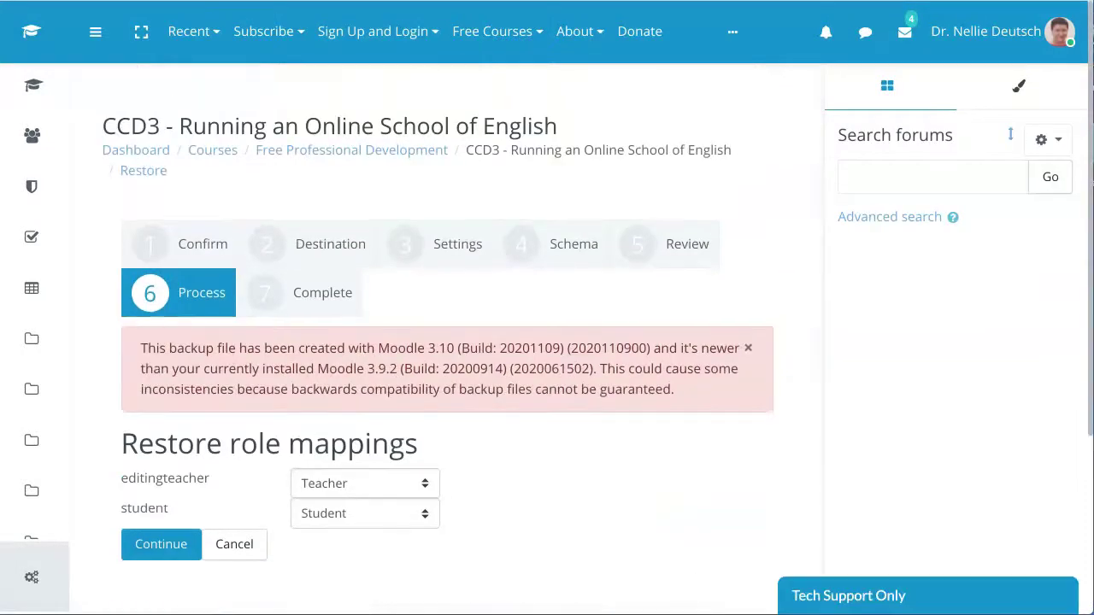
pyautogui.scroll(-2, 445, 342)
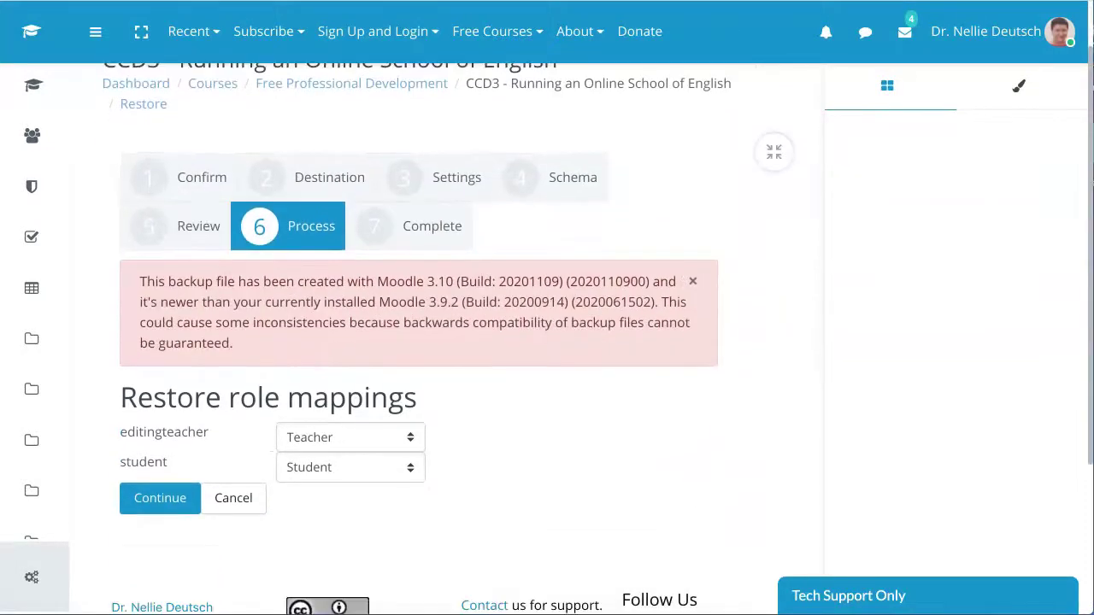
pyautogui.click(160, 497)
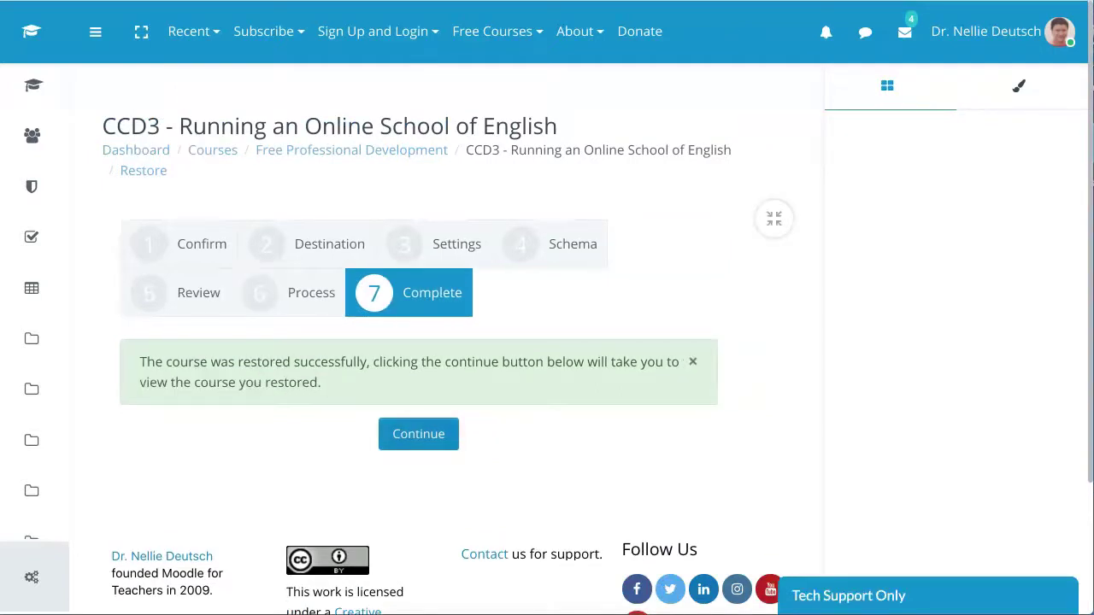
# - Continue from the completed restore to the CCD3 - Running an Online School of English course and check its remaining content
pyautogui.click(419, 435)
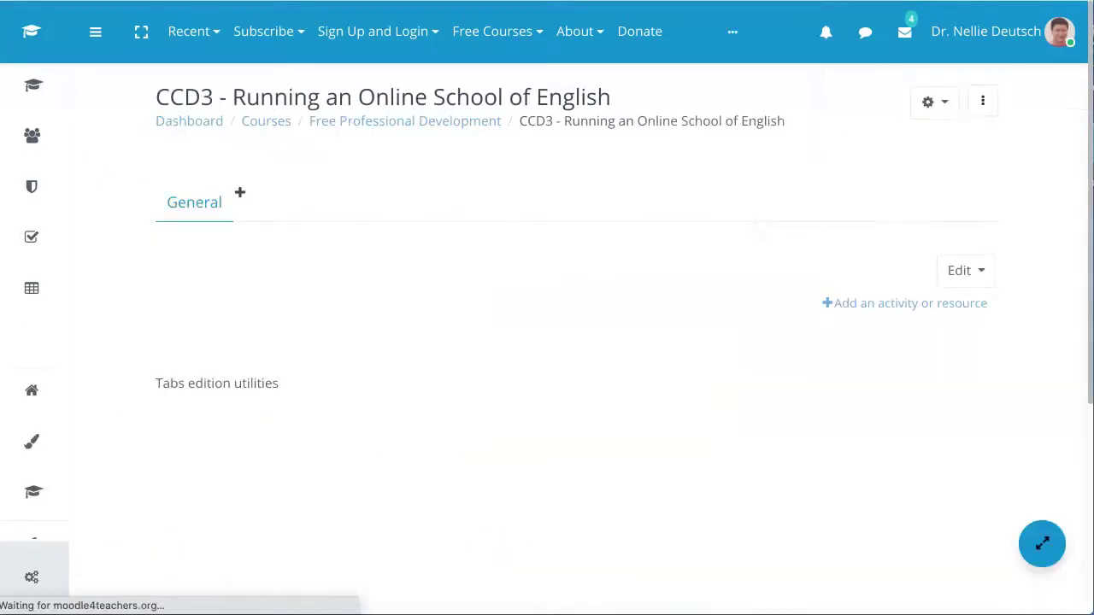
pyautogui.scroll(-1, 547, 342)
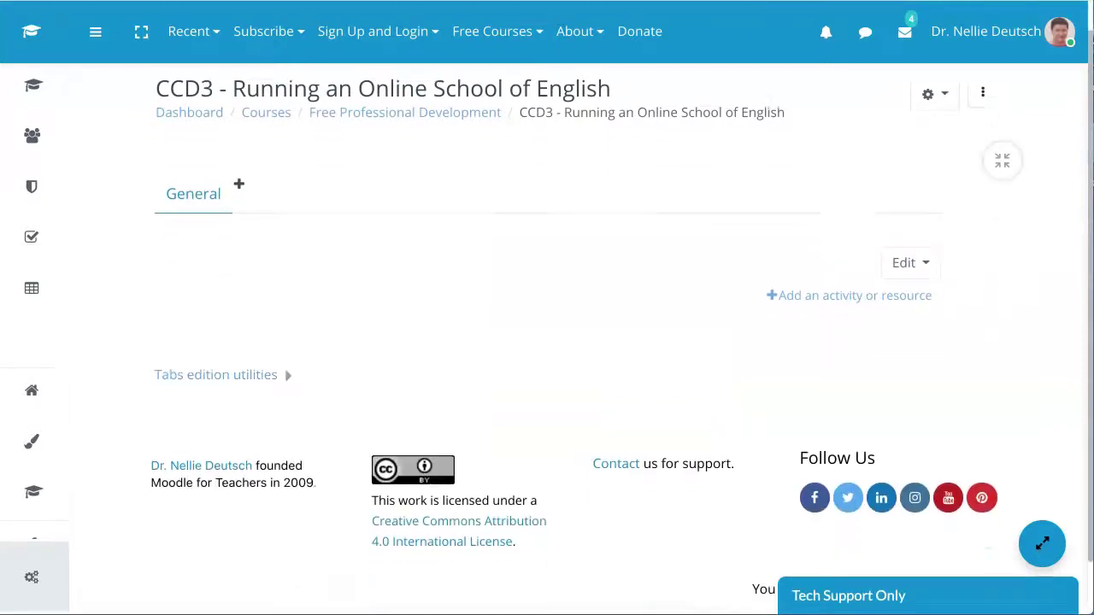
pyautogui.scroll(1, 547, 342)
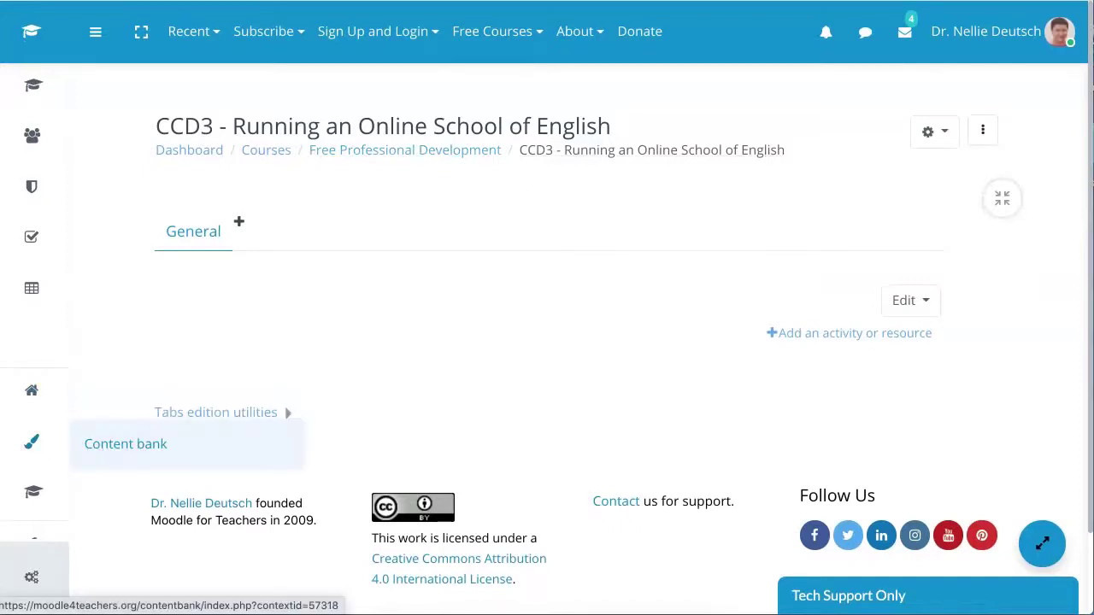
# - Open the site administration's course and category management page
pyautogui.scroll(-2, 32, 457)
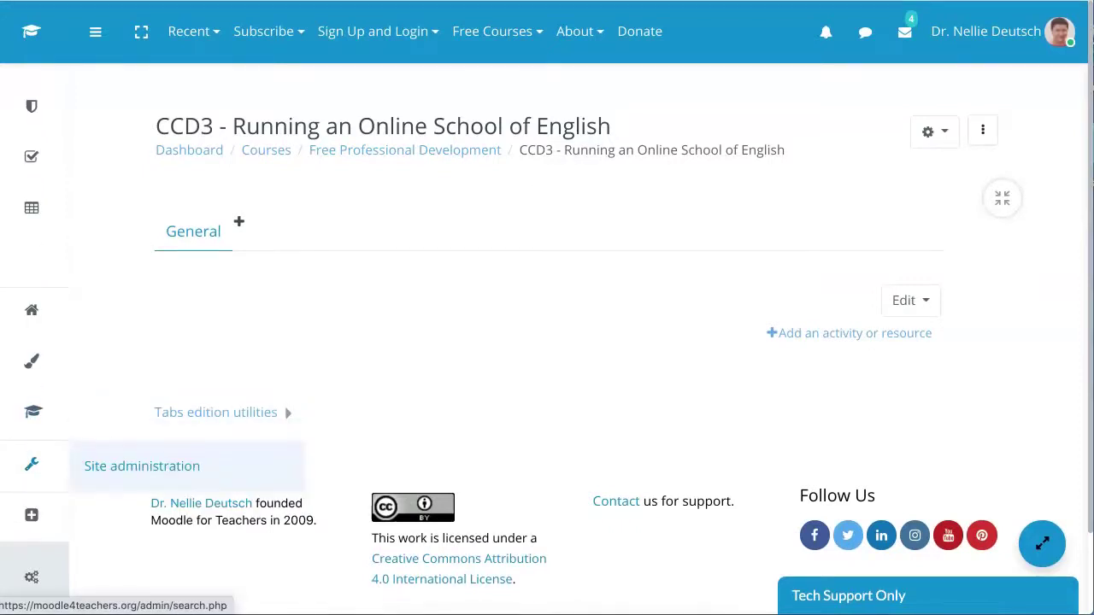
pyautogui.click(32, 466)
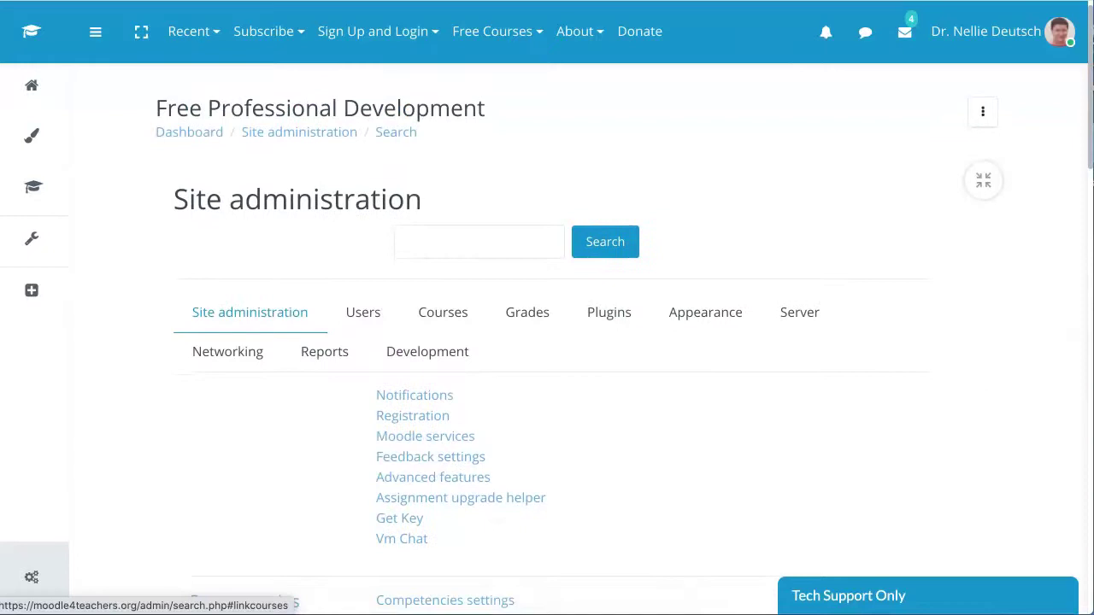
pyautogui.click(443, 312)
pyautogui.scroll(-1, 443, 333)
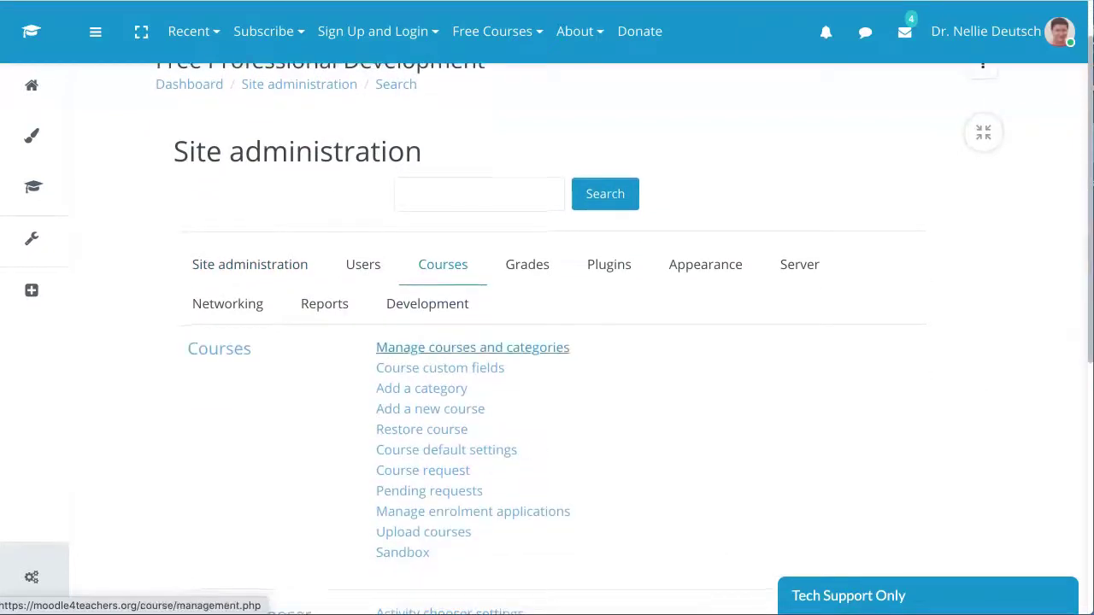
pyautogui.click(473, 348)
# - Delete the CCD3 - Running an Online School of English course from Free Professional Development and return to the course list
pyautogui.scroll(-2, 769, 402)
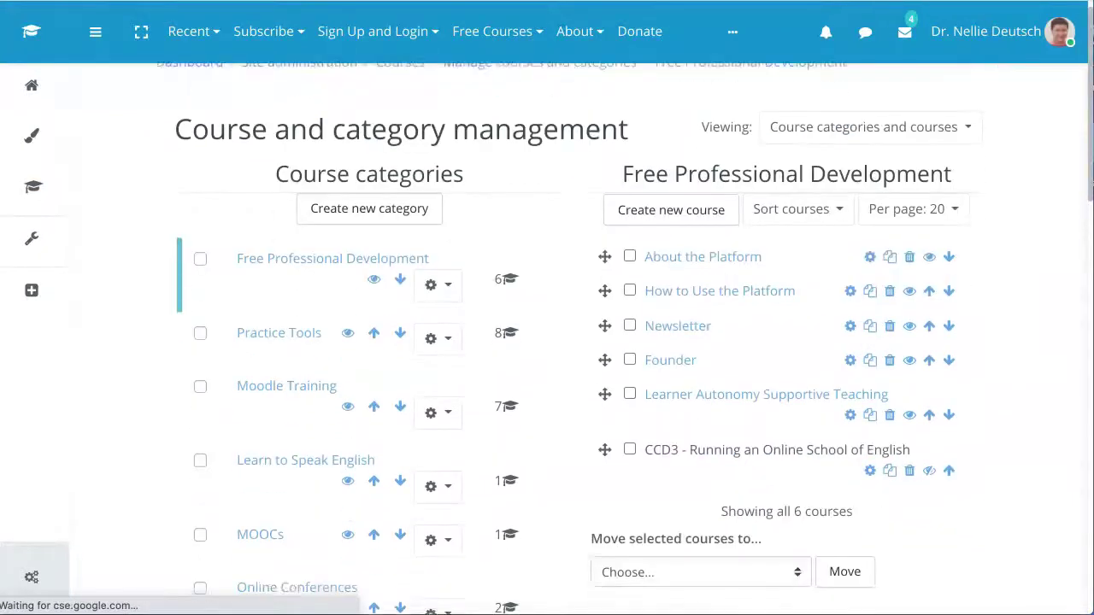
pyautogui.click(777, 412)
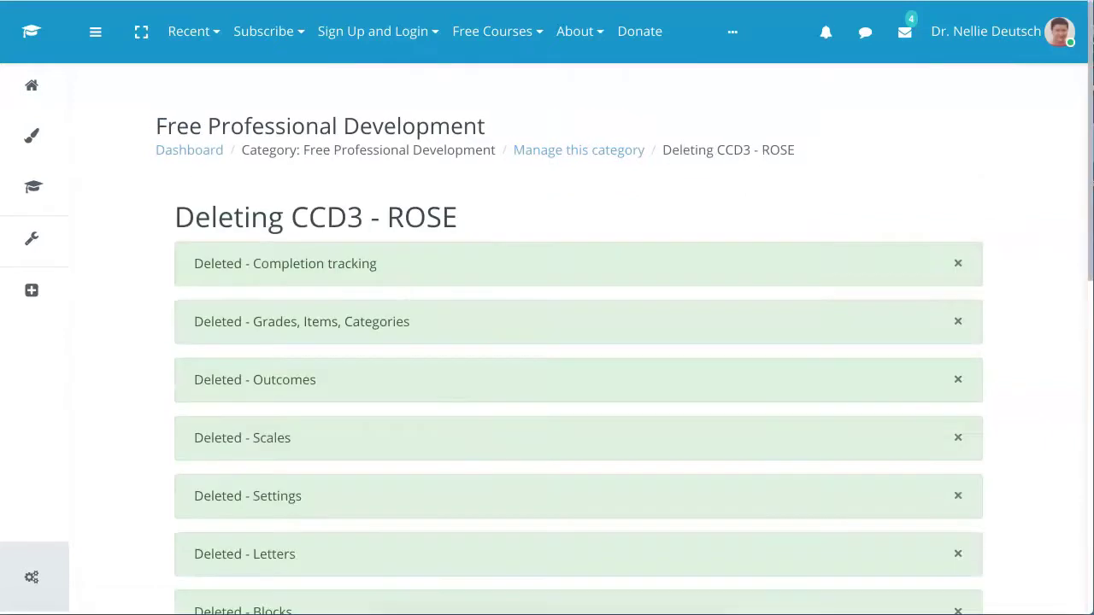
pyautogui.scroll(-9, 578, 342)
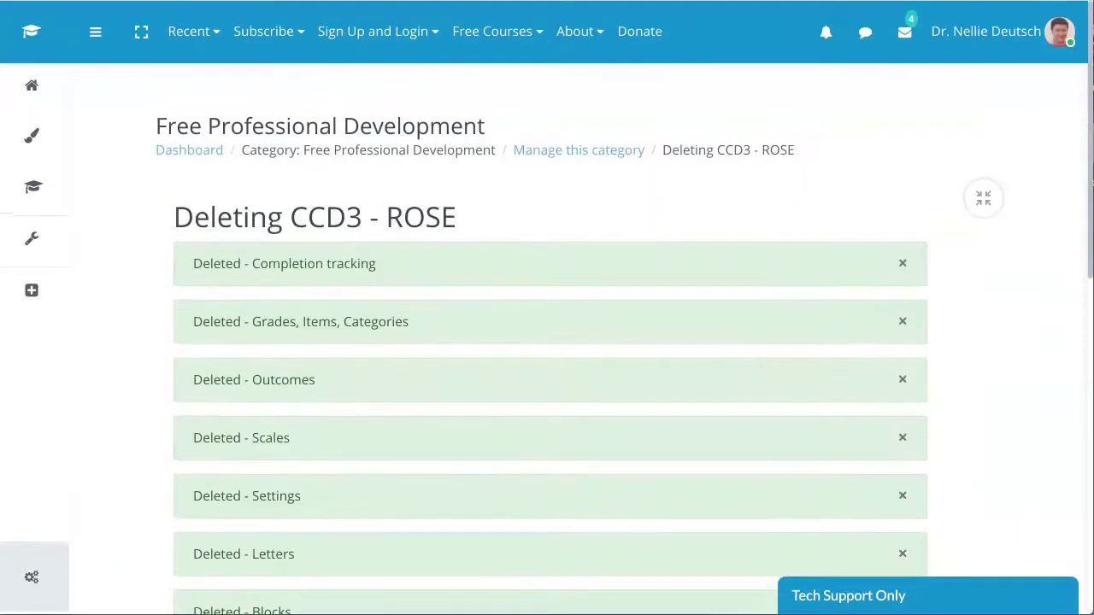
pyautogui.scroll(-9, 578, 342)
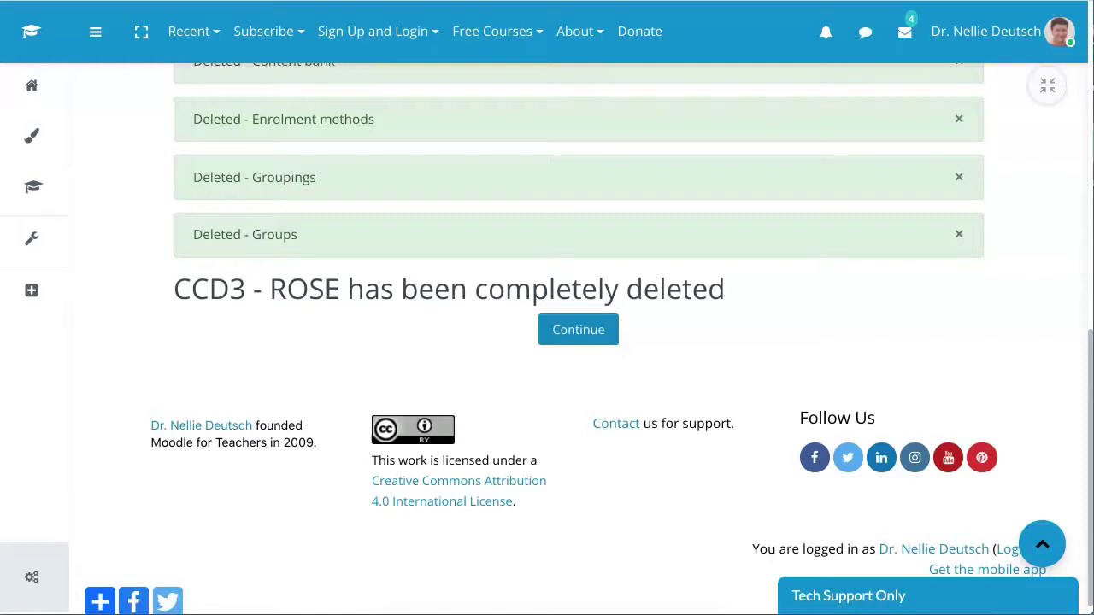
pyautogui.click(579, 330)
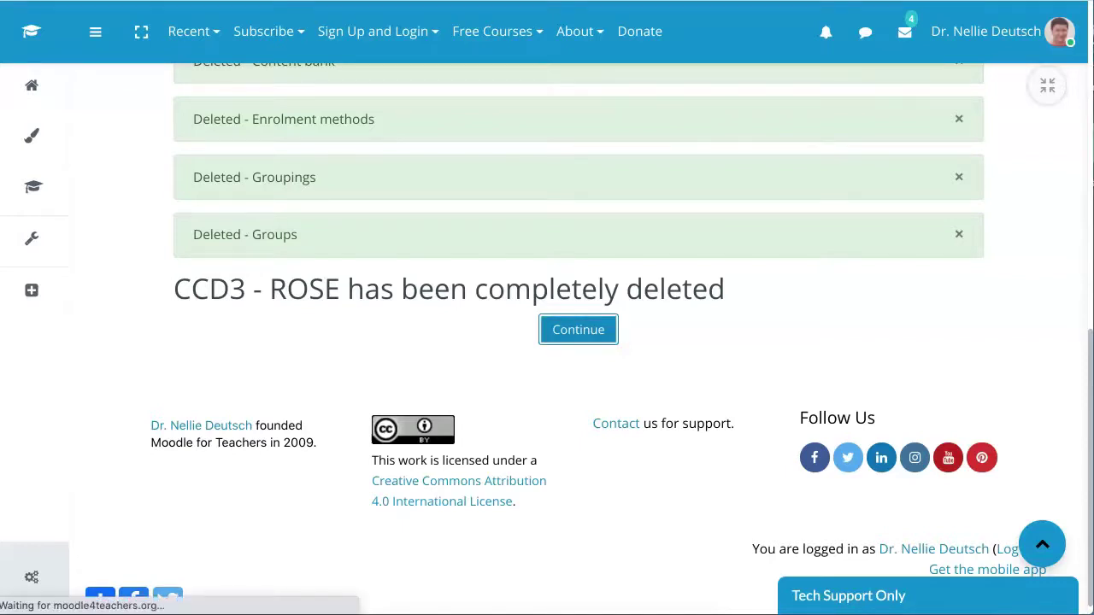
pyautogui.scroll(-1, 547, 342)
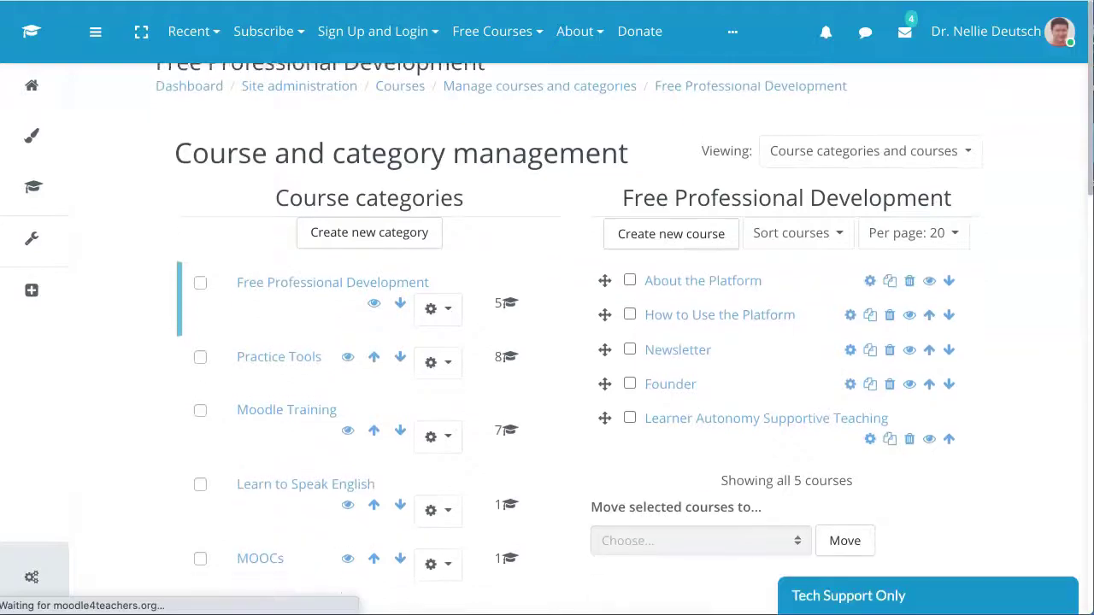